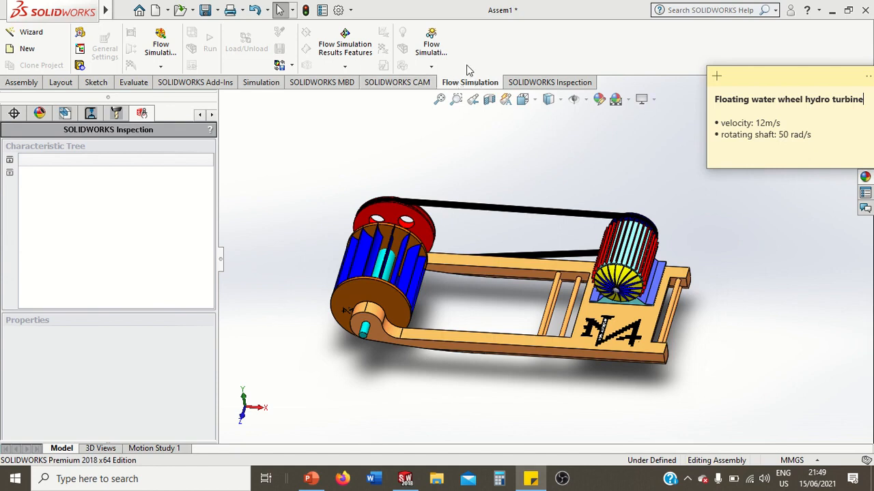
Check the add-in manager for which SOLIDWORKS add-ins are active and close it without changes
{"action": "left_click", "coordinate": [351, 11]}
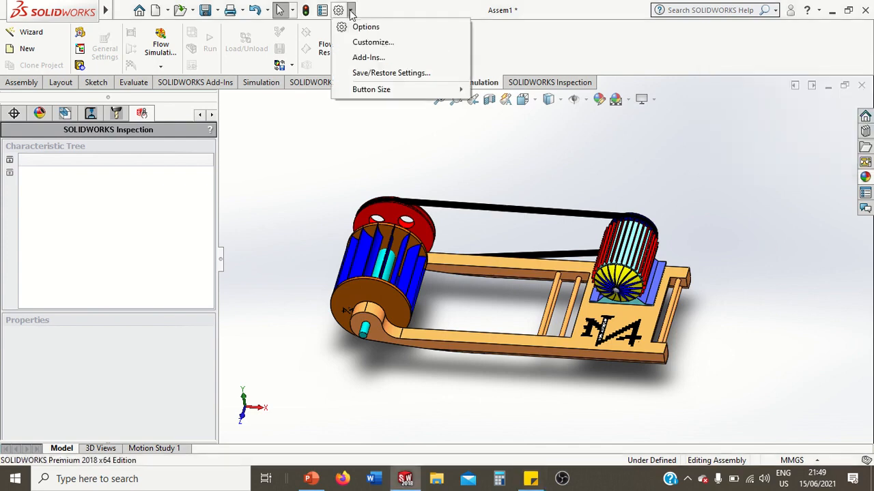
{"action": "left_click", "coordinate": [361, 59]}
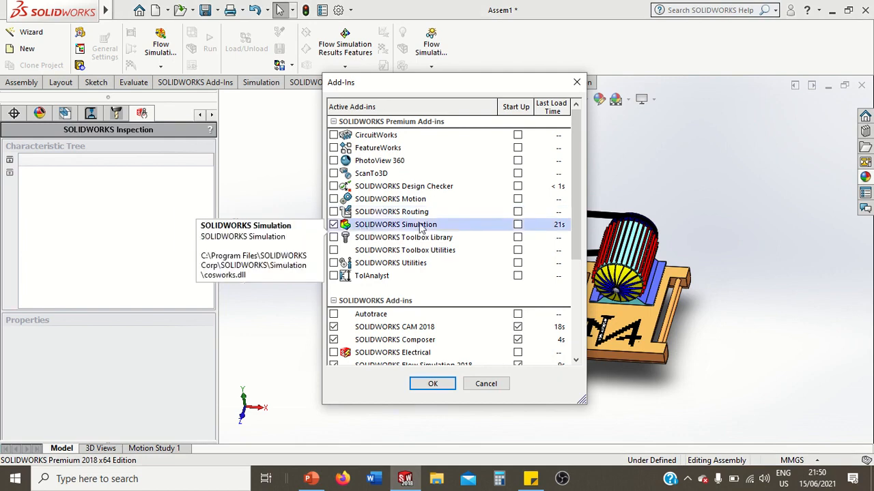
{"action": "left_click", "coordinate": [480, 383]}
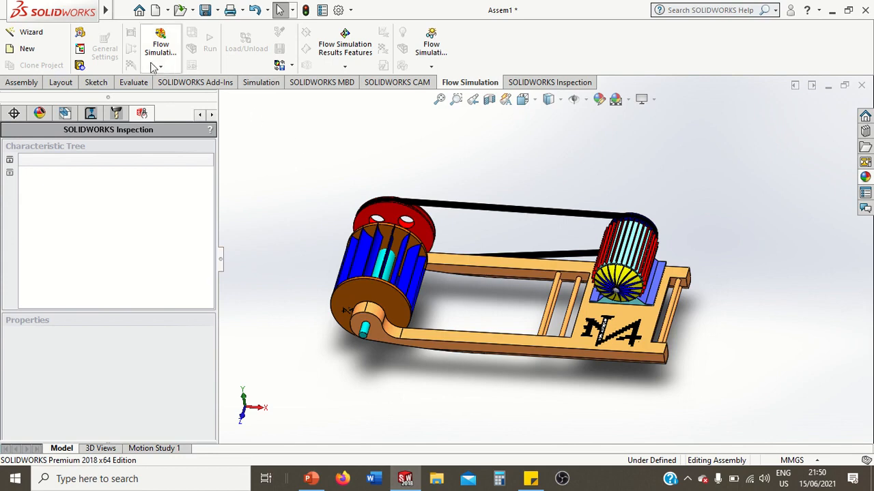
Start a new Flow Simulation wizard project named Turbine with the SI (m-kg-s) unit system
{"action": "left_click", "coordinate": [32, 31]}
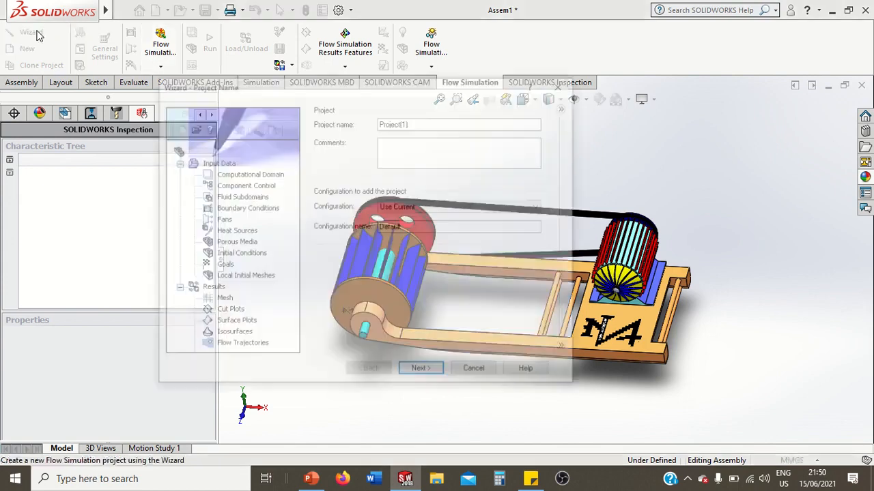
{"action": "left_click", "coordinate": [415, 122]}
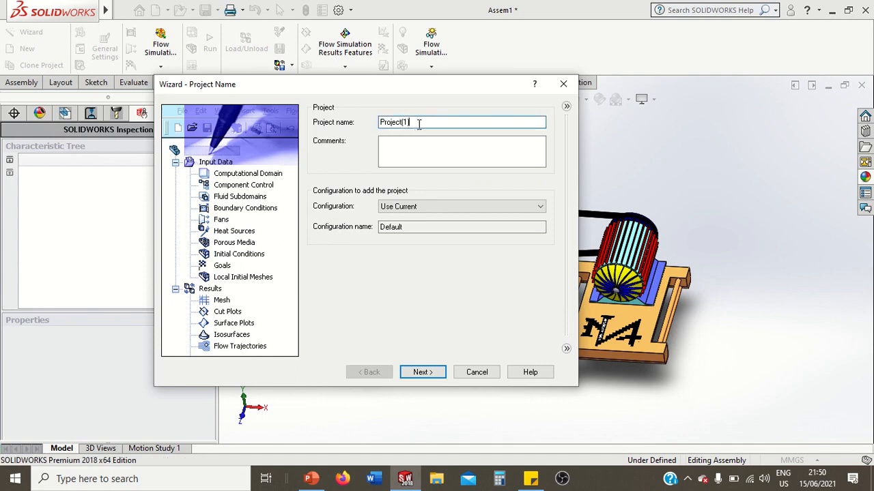
{"action": "left_click_drag", "start_coordinate": [415, 123], "coordinate": [384, 122]}
{"action": "key", "text": "BackSpace"}
{"action": "type", "text": "Tut"}
{"action": "type", "text": "bine"}
{"action": "left_click", "coordinate": [422, 373]}
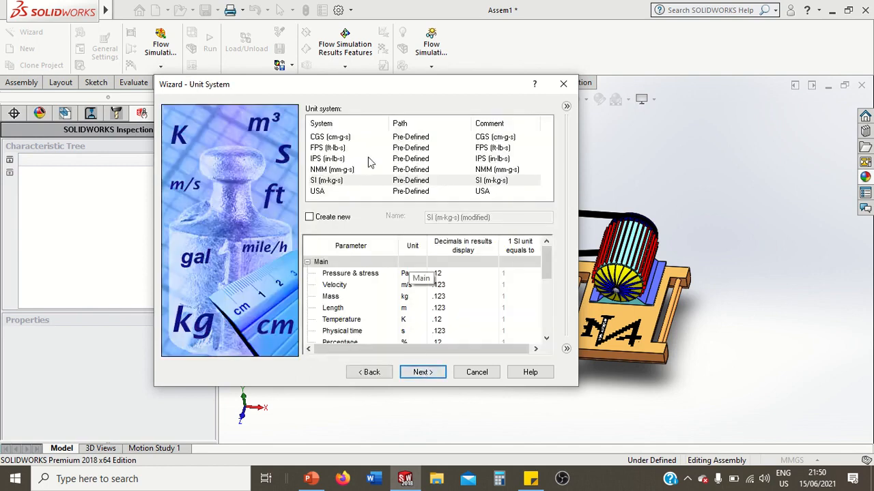
{"action": "left_click", "coordinate": [340, 181]}
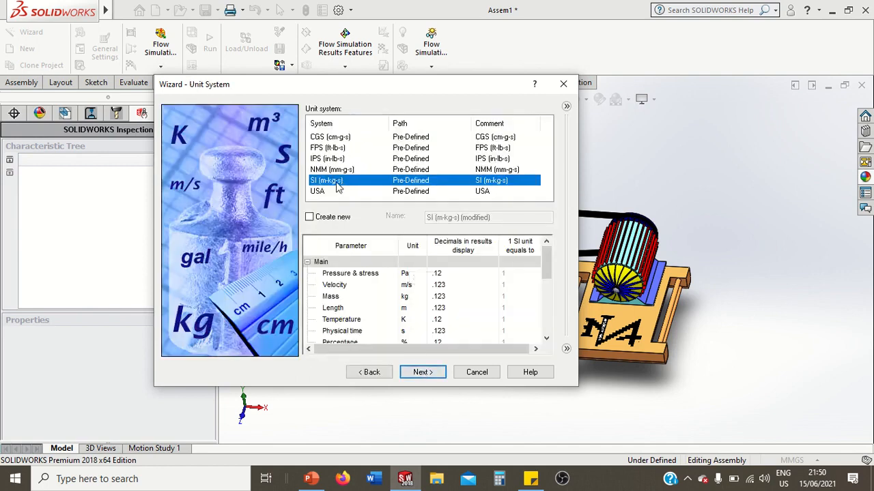
{"action": "left_click", "coordinate": [424, 373]}
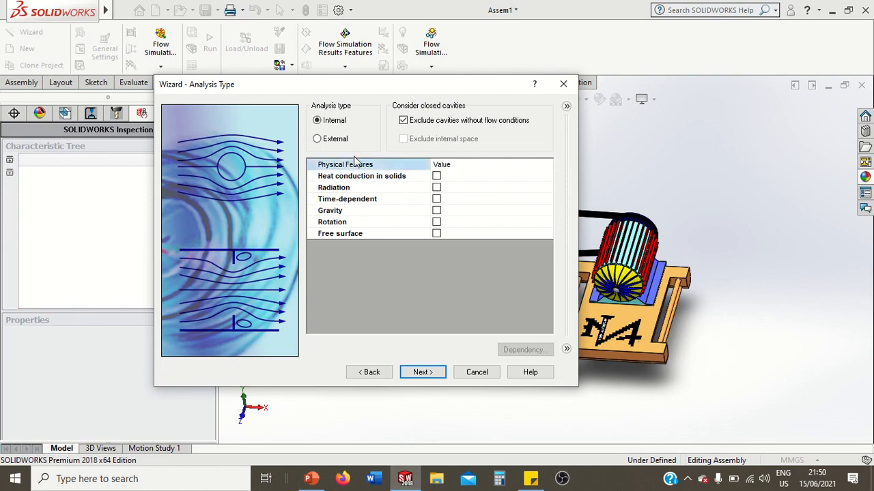
Set the analysis type to External, excluding cavities without flow conditions and internal space
{"action": "left_click", "coordinate": [332, 141]}
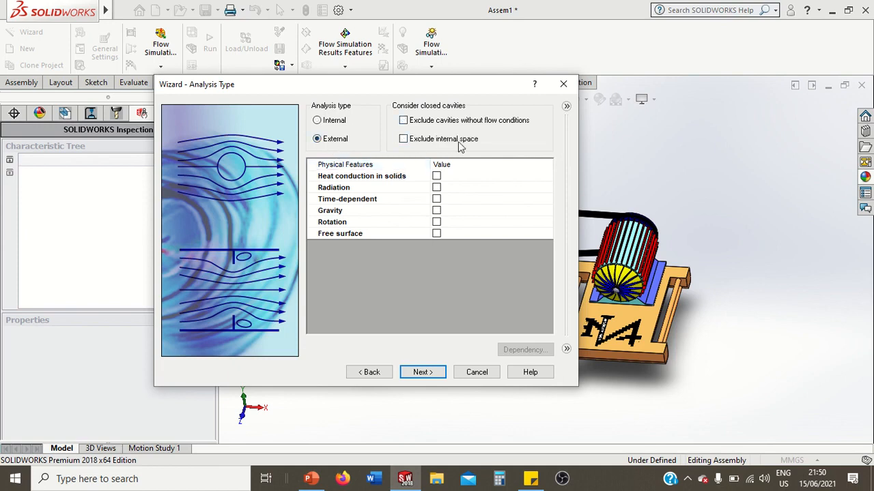
{"action": "left_click", "coordinate": [405, 121]}
{"action": "left_click", "coordinate": [403, 140]}
Enable gravity with a Y component of -9.81 m/s^2 and rotation of type Local region(s) (Averaging)
{"action": "left_click", "coordinate": [436, 211]}
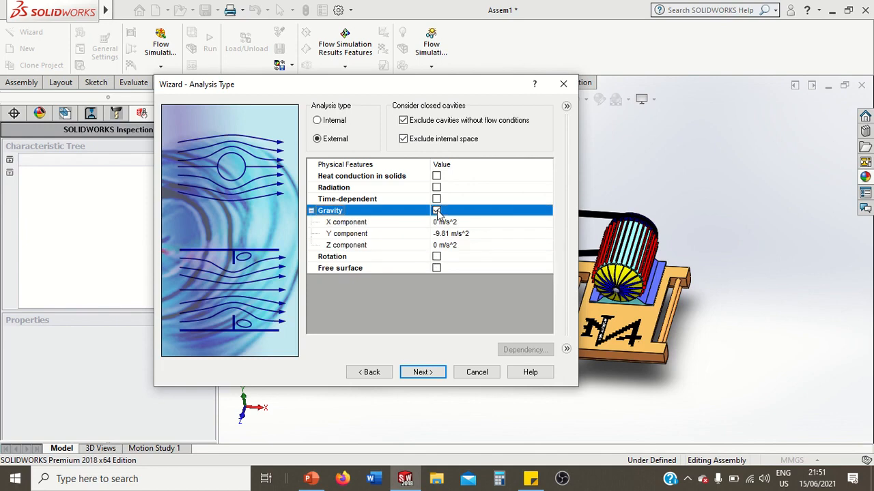
{"action": "left_click", "coordinate": [437, 257]}
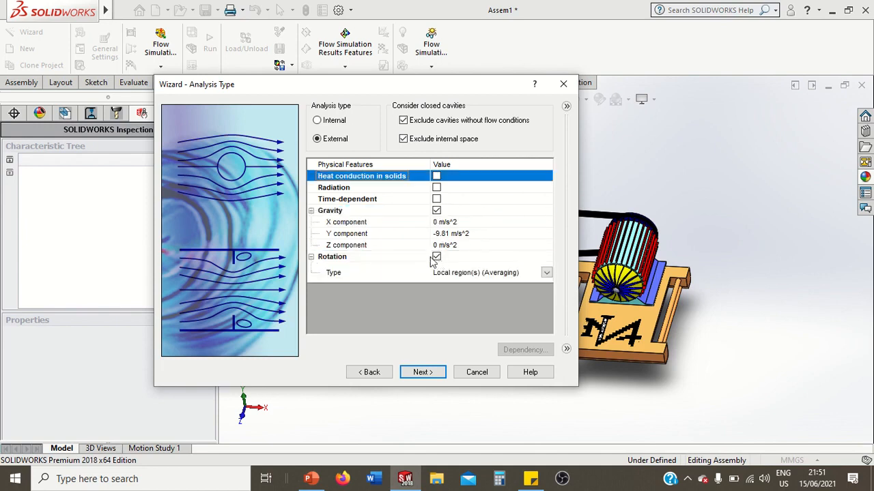
{"action": "left_click", "coordinate": [394, 223]}
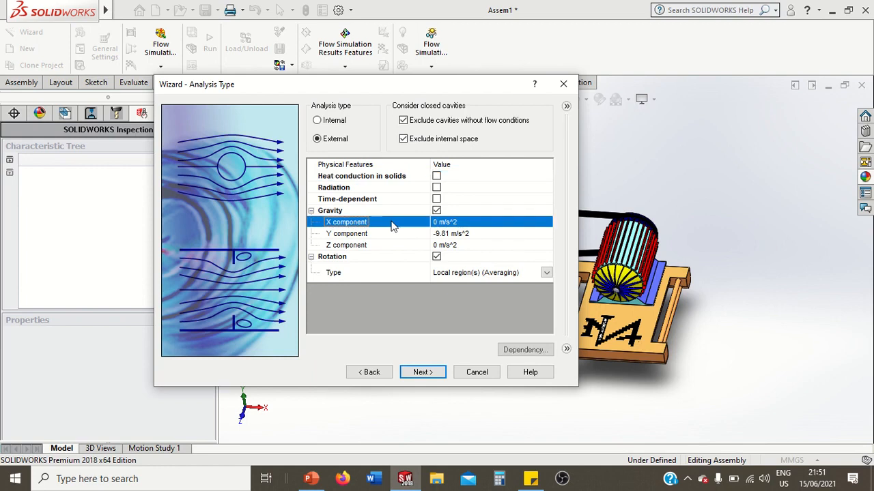
{"action": "left_click", "coordinate": [401, 246]}
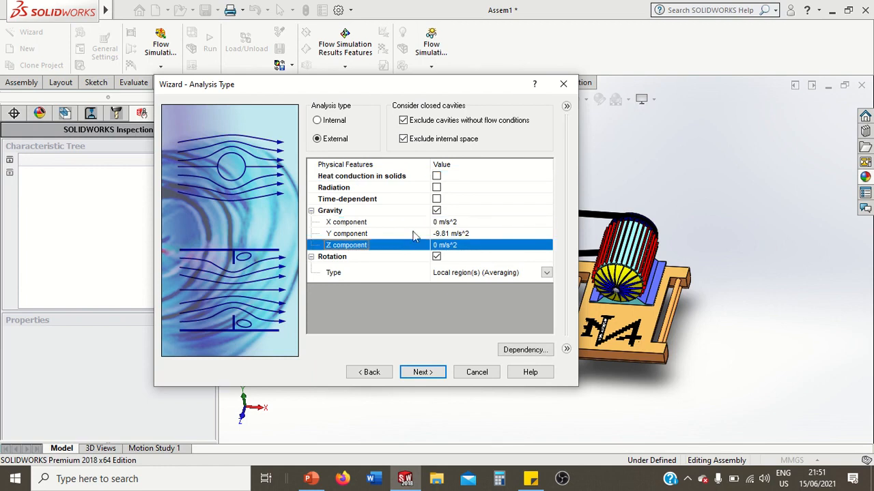
{"action": "left_click", "coordinate": [413, 234]}
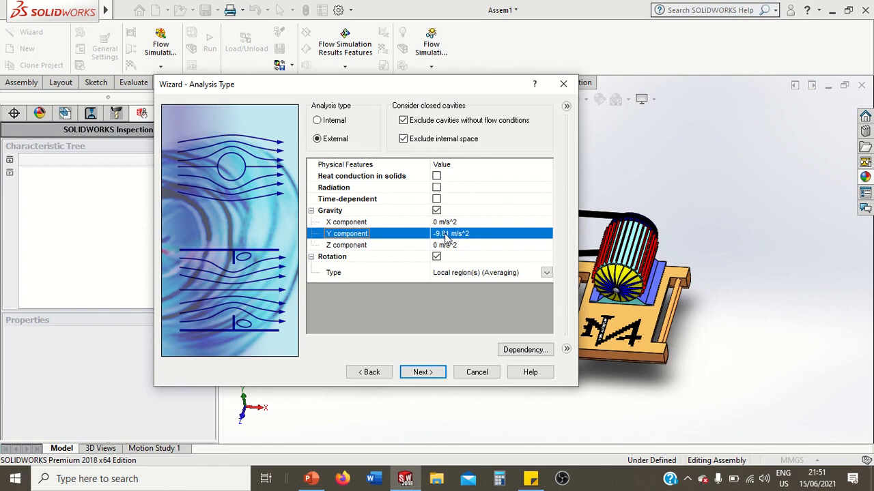
{"action": "left_click_drag", "start_coordinate": [470, 85], "coordinate": [346, 65]}
{"action": "mouse_move", "coordinate": [537, 228]}
{"action": "middle_mouse_down"}
{"action": "mouse_move", "coordinate": [536, 214]}
{"action": "mouse_move", "coordinate": [531, 221]}
{"action": "middle_mouse_up"}
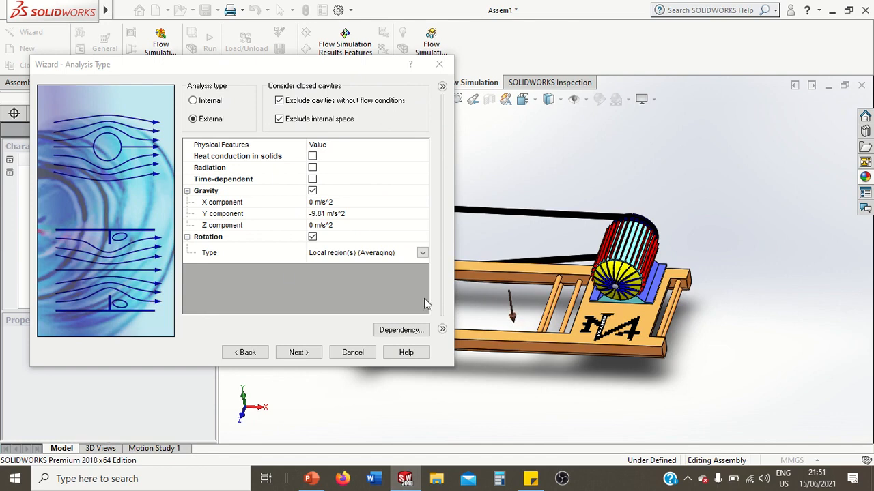
{"action": "left_click", "coordinate": [314, 356]}
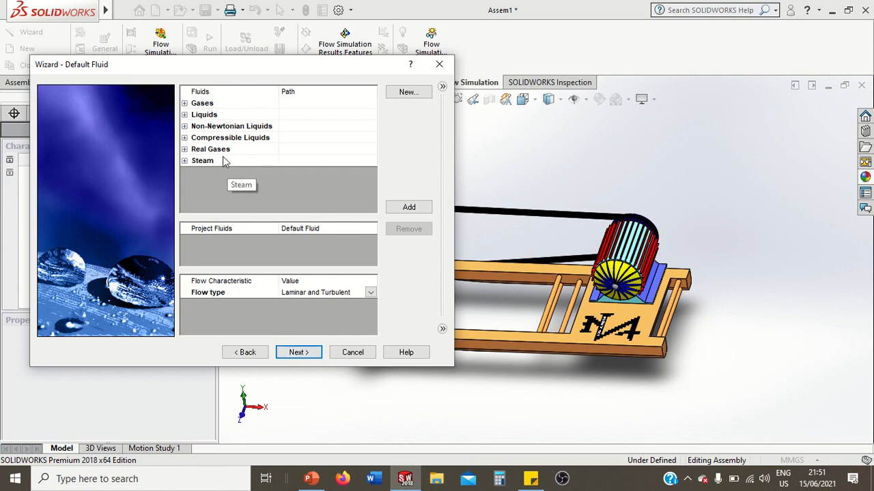
Add the pre-defined liquid Water as the default project fluid and enable cavitation
{"action": "left_click", "coordinate": [184, 114]}
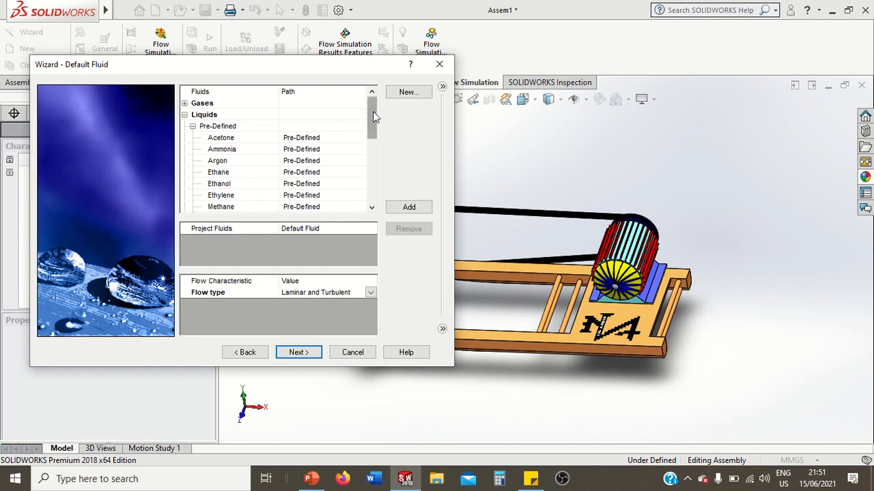
{"action": "left_click_drag", "start_coordinate": [373, 111], "coordinate": [369, 172]}
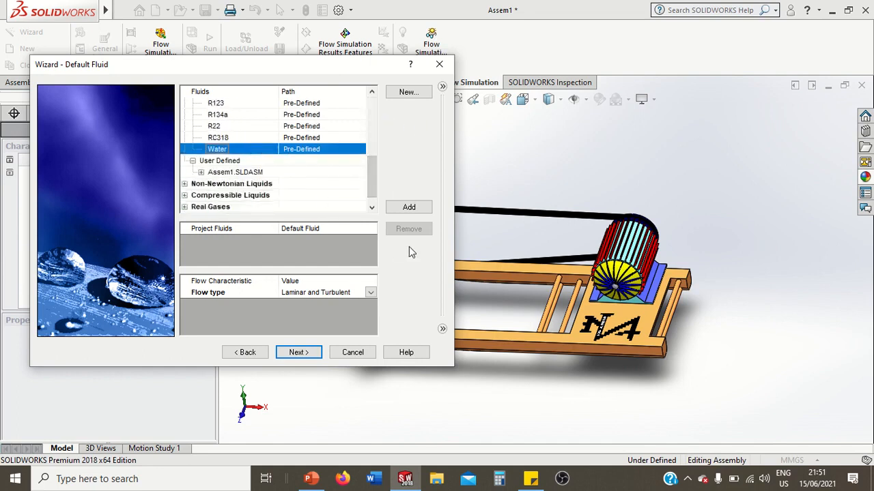
{"action": "left_click", "coordinate": [408, 208]}
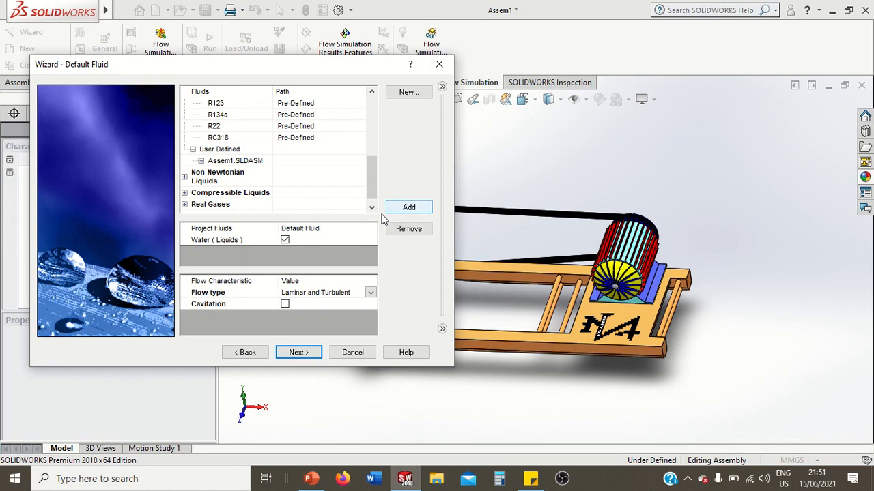
{"action": "left_click", "coordinate": [234, 241]}
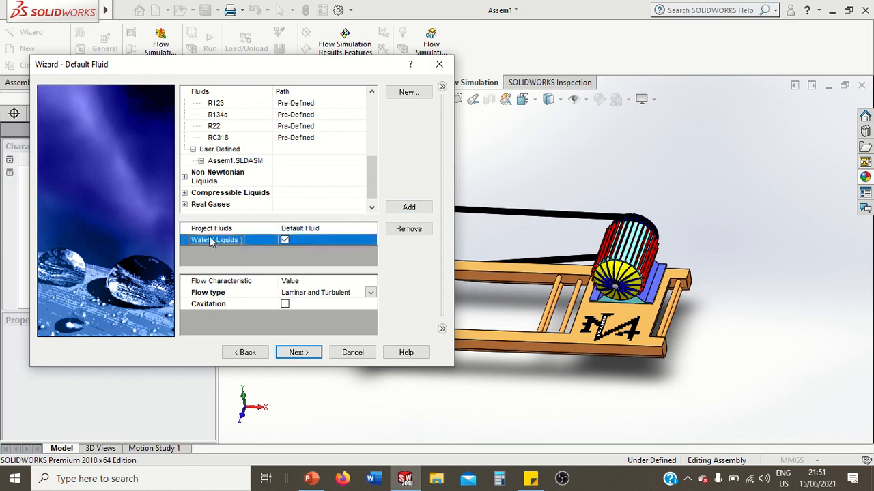
{"action": "left_click", "coordinate": [244, 302]}
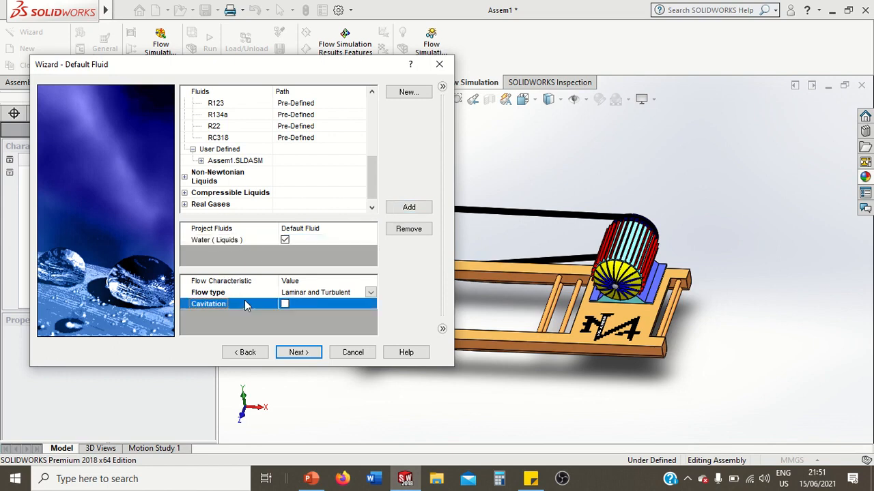
{"action": "left_click", "coordinate": [285, 304]}
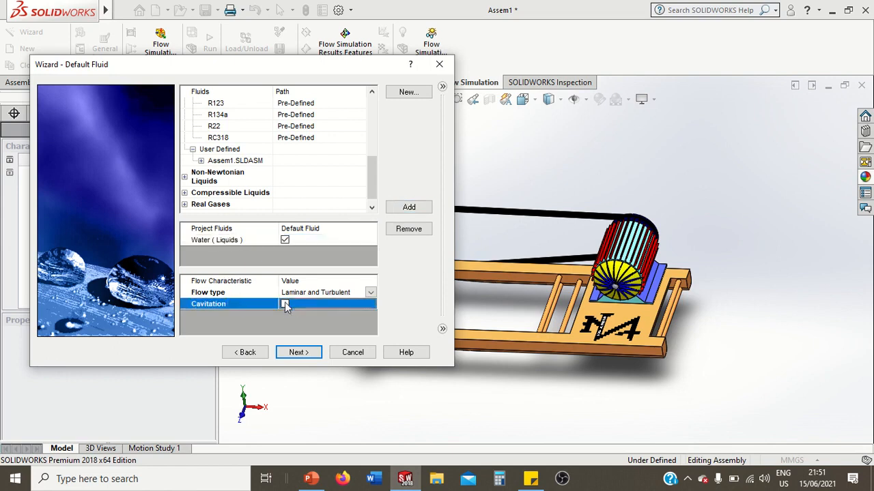
{"action": "left_click", "coordinate": [298, 353]}
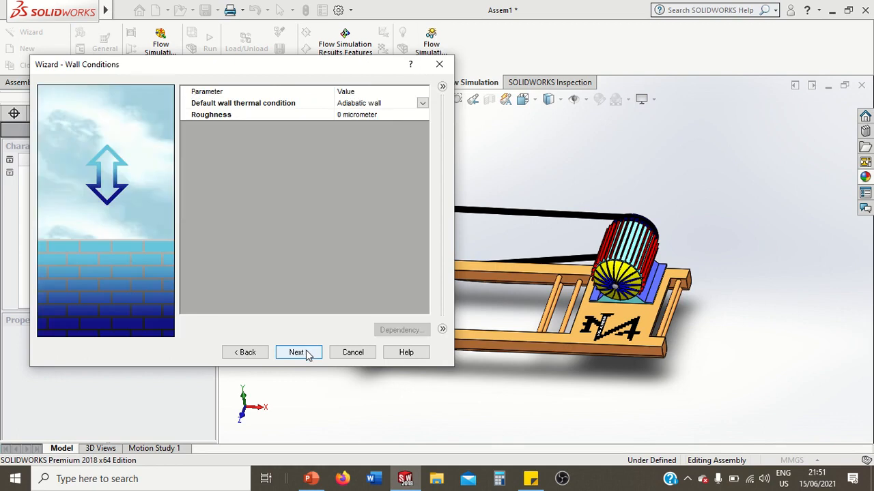
Accept the default wall conditions, set the ambient velocity in the X direction to 12 m/s and finish the wizard
{"action": "left_click", "coordinate": [306, 355]}
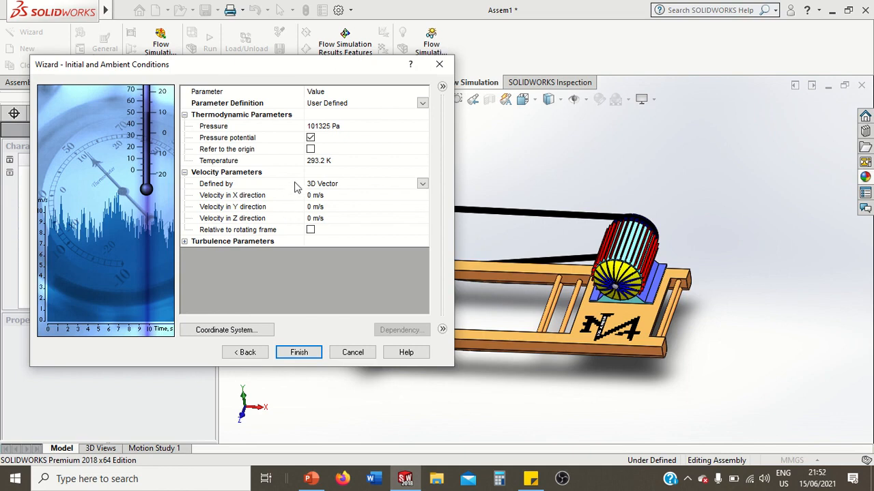
{"action": "left_click", "coordinate": [281, 195]}
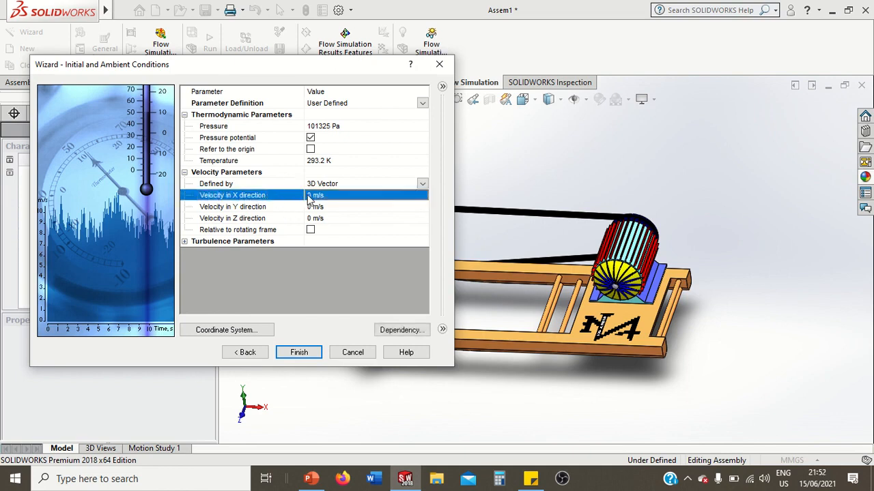
{"action": "left_click", "coordinate": [308, 196]}
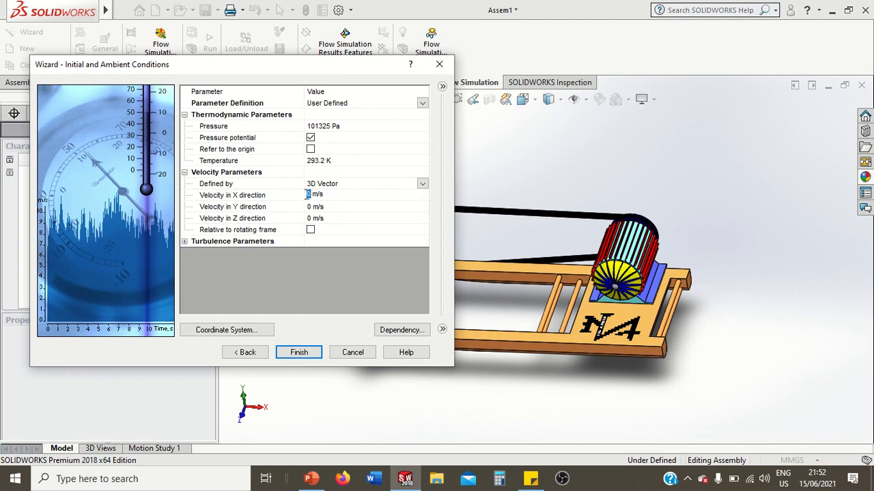
{"action": "type", "text": "12"}
{"action": "key", "text": "Return"}
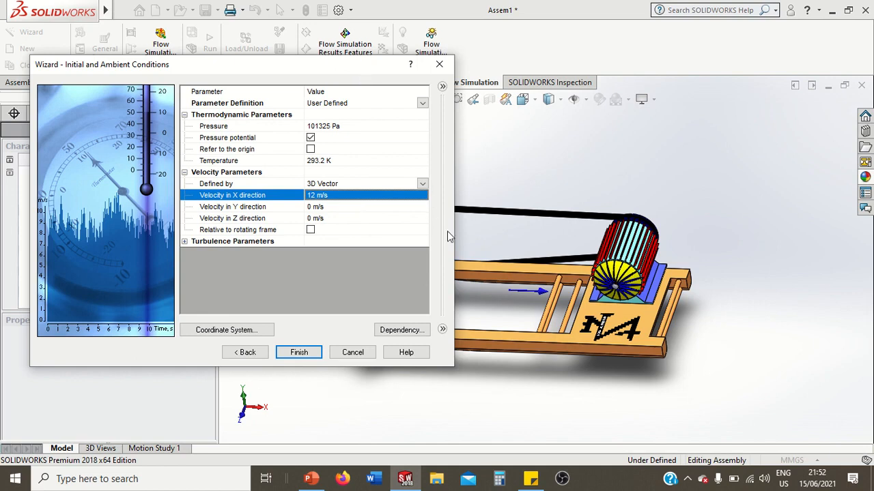
{"action": "middle_click_drag", "start_coordinate": [499, 242], "coordinate": [506, 263]}
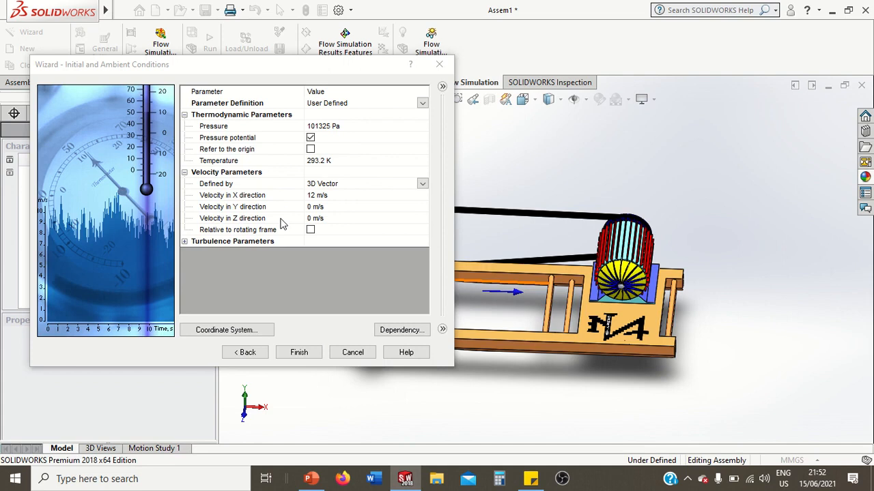
{"action": "left_click", "coordinate": [299, 353]}
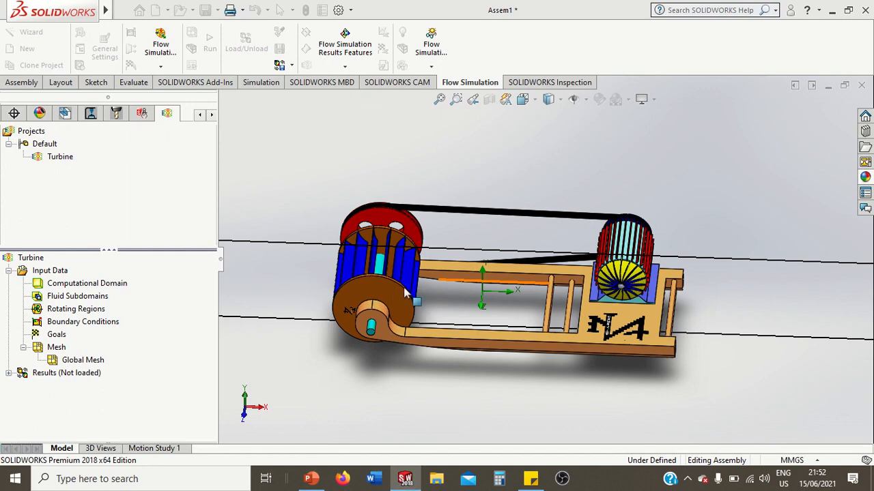
Examine the computational domain surrounding the water wheel turbine assembly
{"action": "scroll", "coordinate": [542, 283], "scroll_direction": "up", "scroll_amount": 2}
{"action": "scroll", "coordinate": [650, 291], "scroll_direction": "up", "scroll_amount": 2}
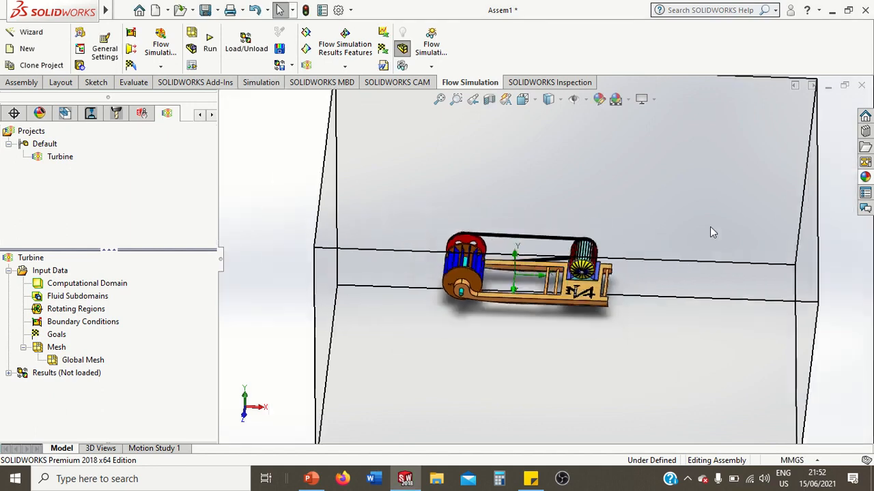
{"action": "scroll", "coordinate": [710, 228], "scroll_direction": "up", "scroll_amount": 2}
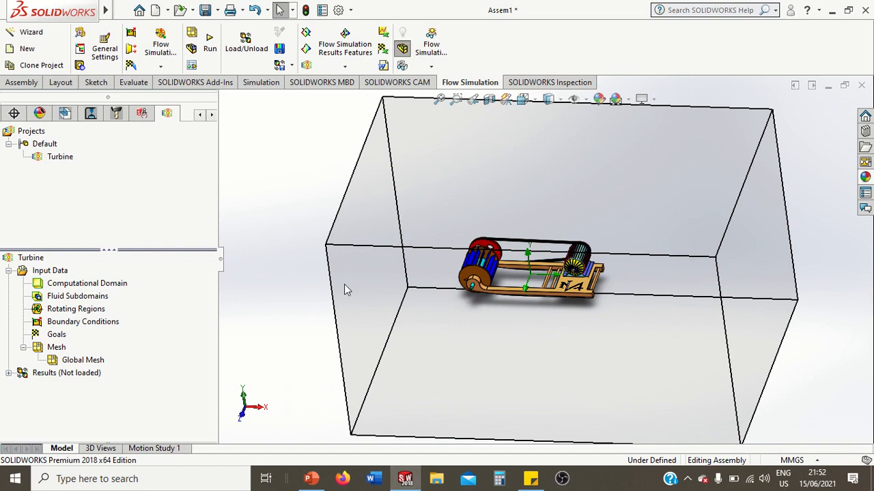
{"action": "left_click", "coordinate": [120, 285]}
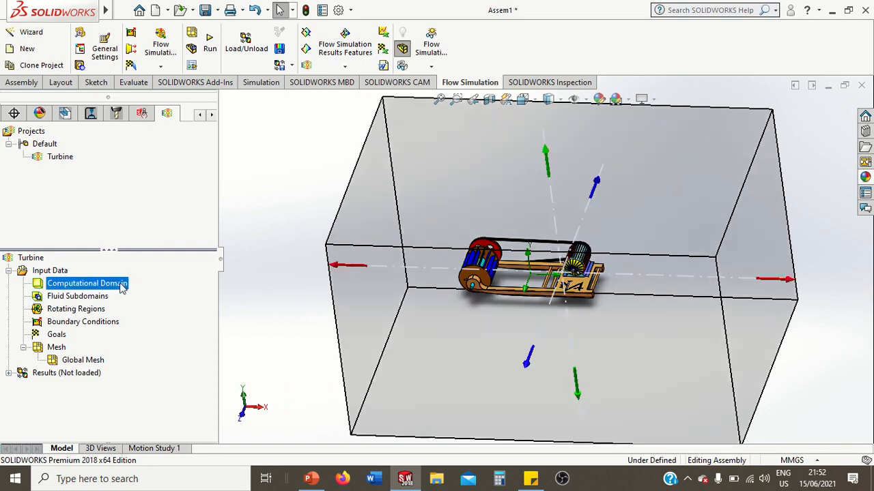
{"action": "left_click", "coordinate": [295, 217]}
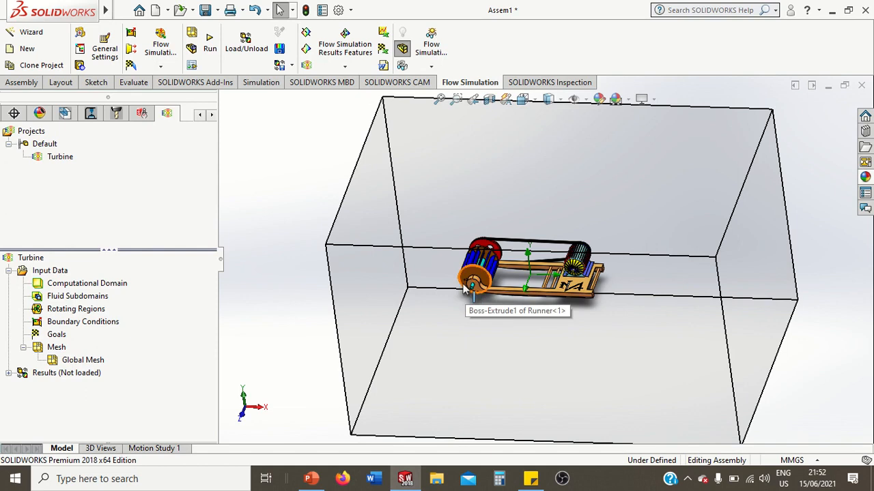
{"action": "scroll", "coordinate": [464, 290], "scroll_direction": "down", "scroll_amount": 2}
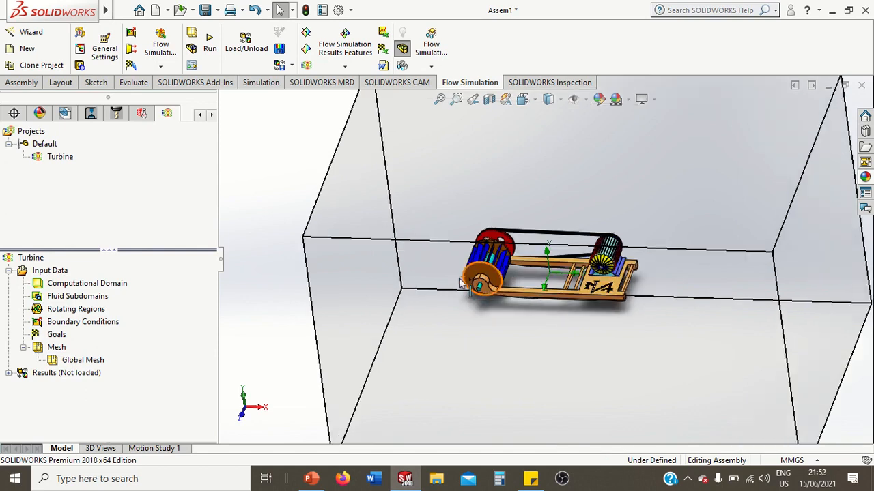
{"action": "scroll", "coordinate": [564, 306], "scroll_direction": "up", "scroll_amount": 1}
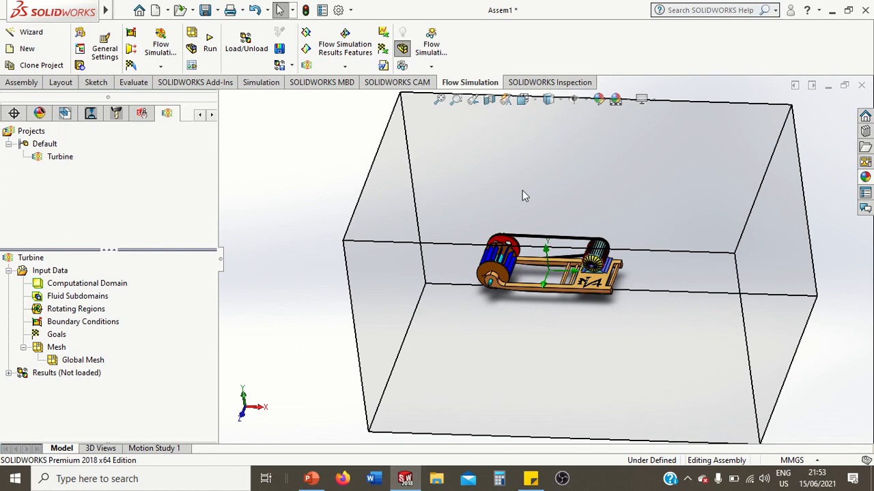
Edit the computational domain definition and lower its Y max boundary to about 0.52 m
{"action": "left_click", "coordinate": [120, 285]}
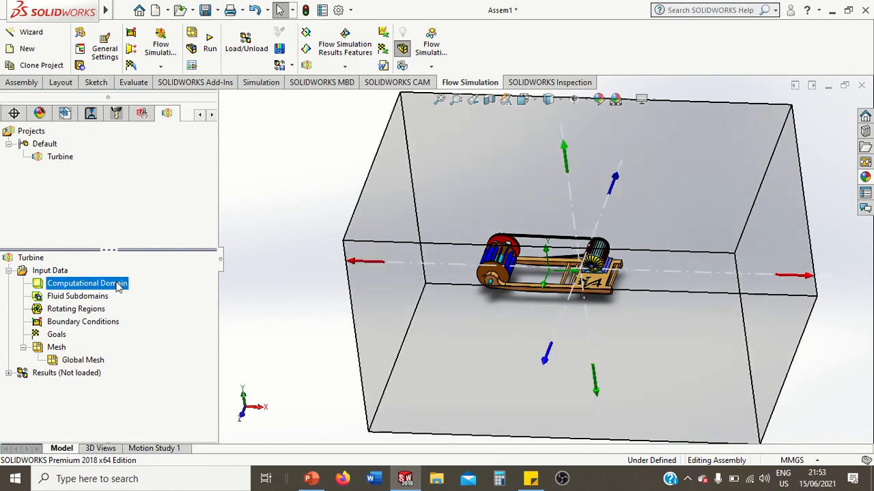
{"action": "right_click", "coordinate": [81, 286]}
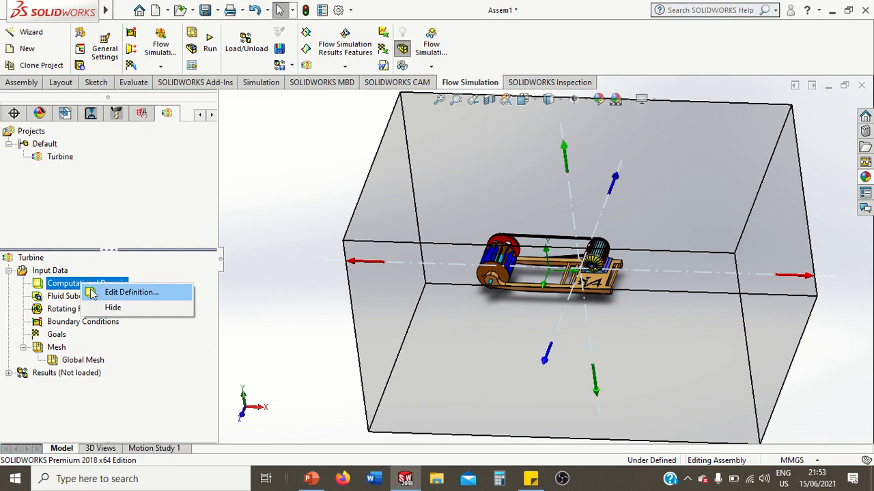
{"action": "left_click", "coordinate": [101, 292]}
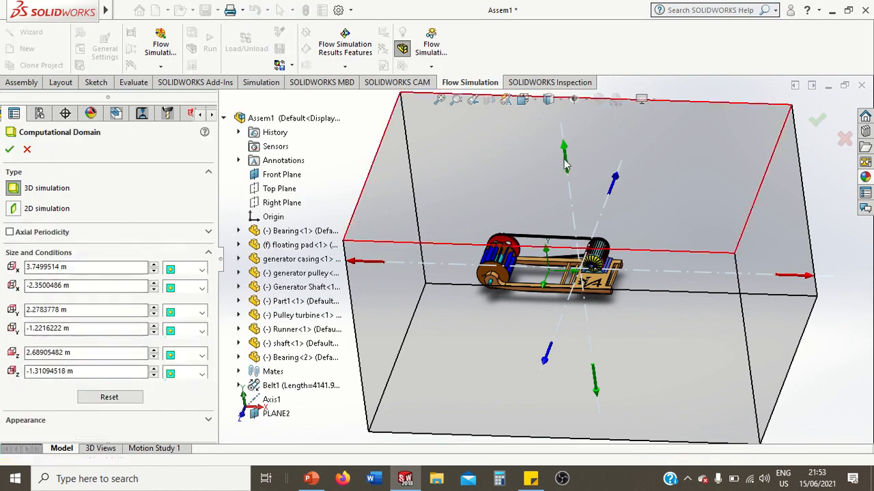
{"action": "left_click_drag", "start_coordinate": [565, 164], "coordinate": [298, 146]}
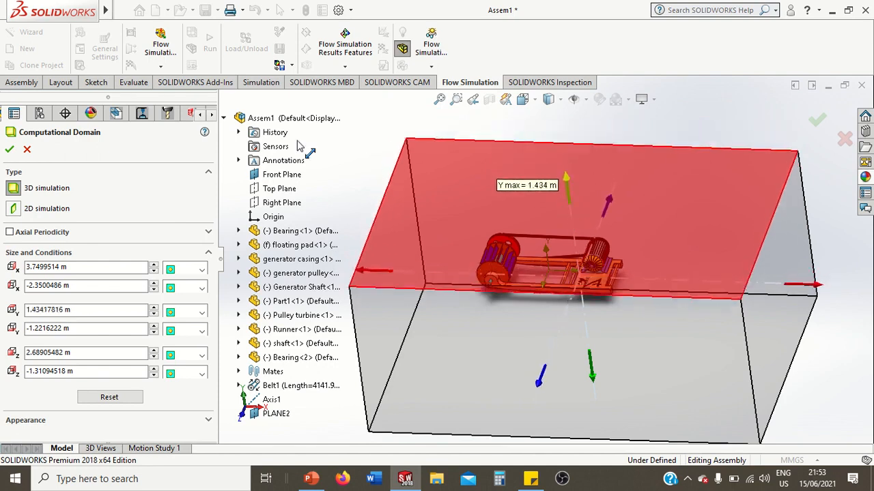
{"action": "left_click", "coordinate": [224, 118]}
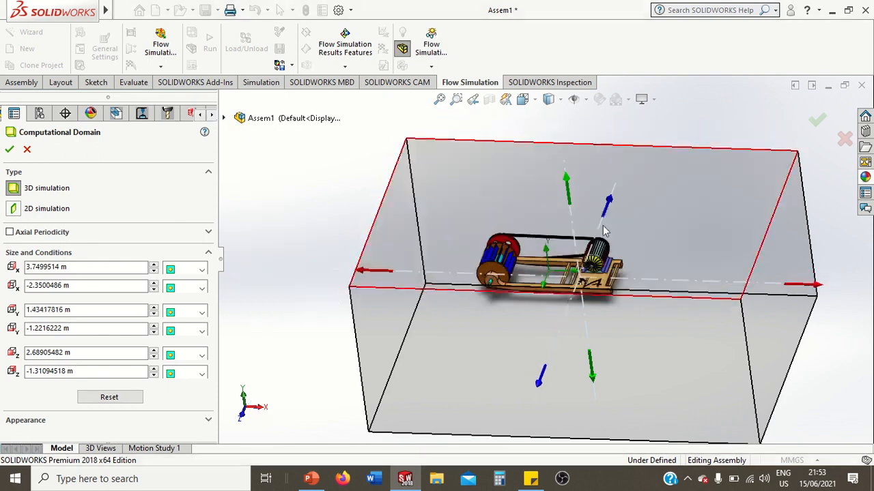
{"action": "middle_click_drag", "start_coordinate": [540, 247], "coordinate": [546, 214]}
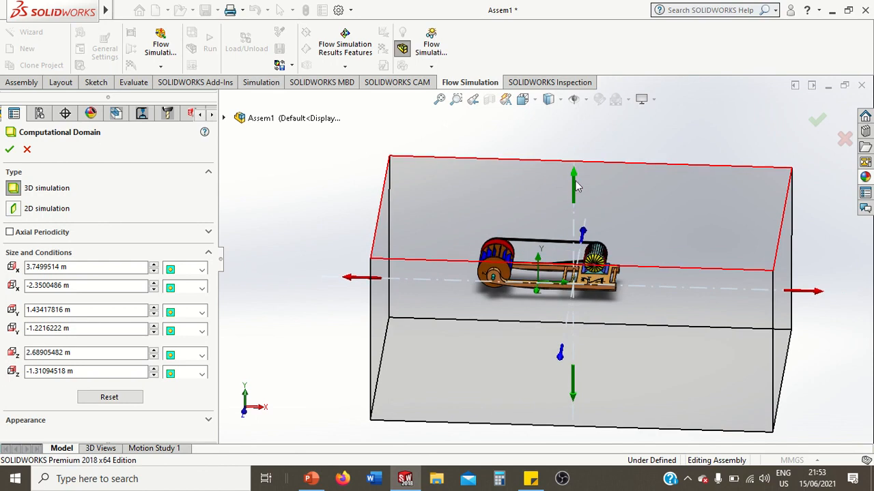
{"action": "left_click_drag", "start_coordinate": [574, 172], "coordinate": [573, 217]}
{"action": "left_click", "coordinate": [615, 169]}
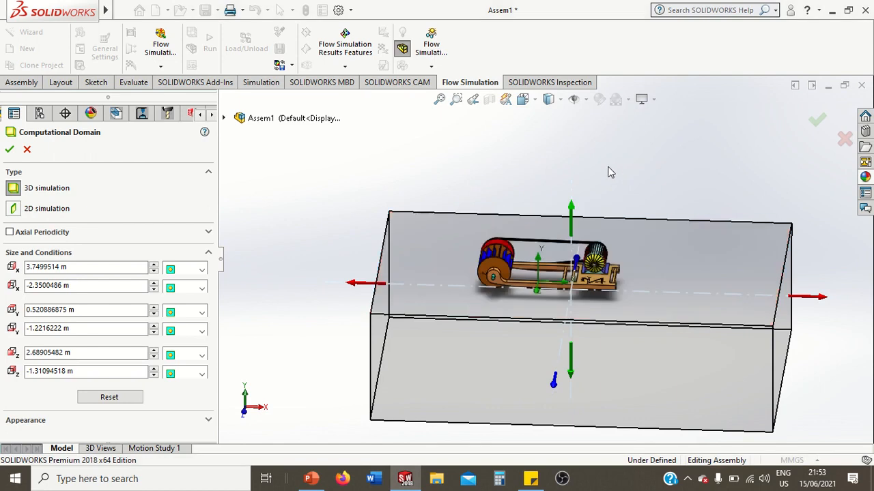
Pull the computational domain's X max boundary in to about 0.33 m
{"action": "scroll", "coordinate": [593, 285], "scroll_direction": "up", "scroll_amount": 1}
{"action": "scroll", "coordinate": [592, 288], "scroll_direction": "down", "scroll_amount": 1}
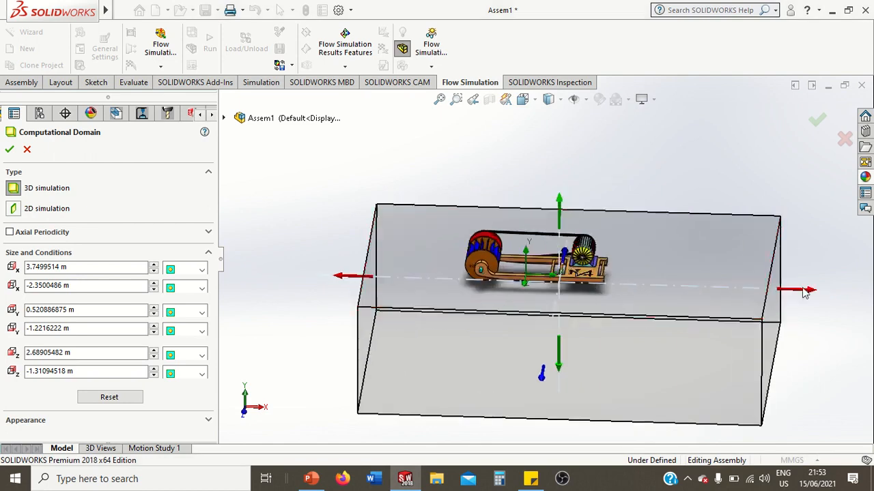
{"action": "left_click_drag", "start_coordinate": [805, 292], "coordinate": [571, 286]}
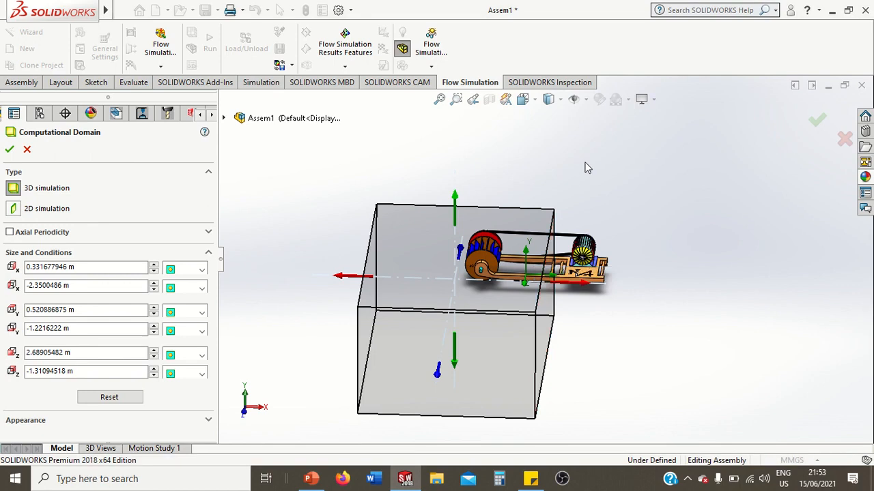
Narrow the domain to the runner's width in the top view, with Z min about 0.456 m and Z max about 0.922 m
{"action": "key", "text": "space"}
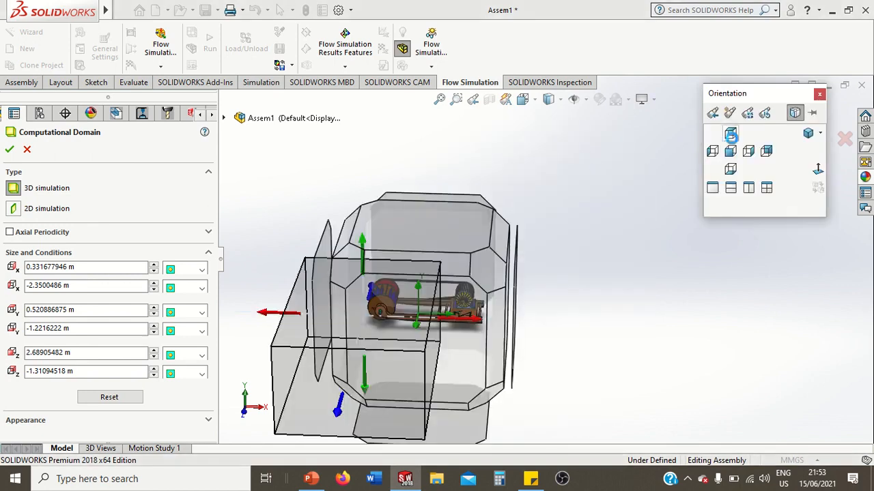
{"action": "left_click", "coordinate": [730, 134]}
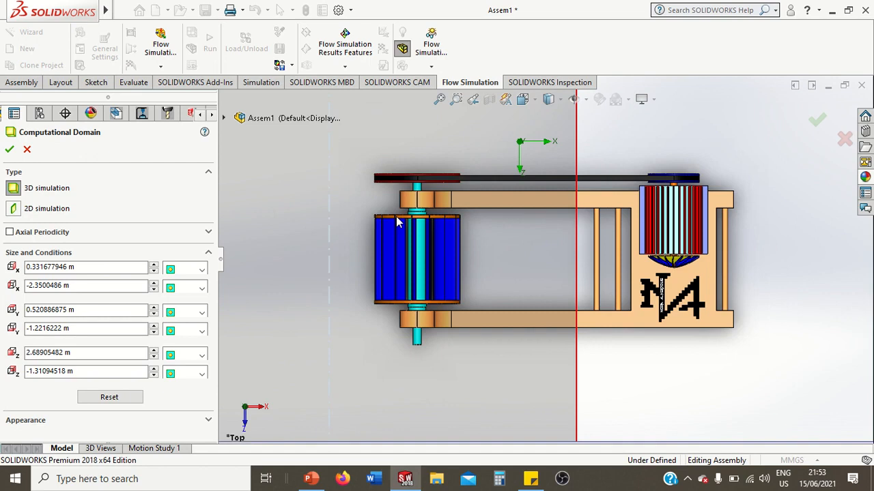
{"action": "scroll", "coordinate": [419, 193], "scroll_direction": "up", "scroll_amount": 5}
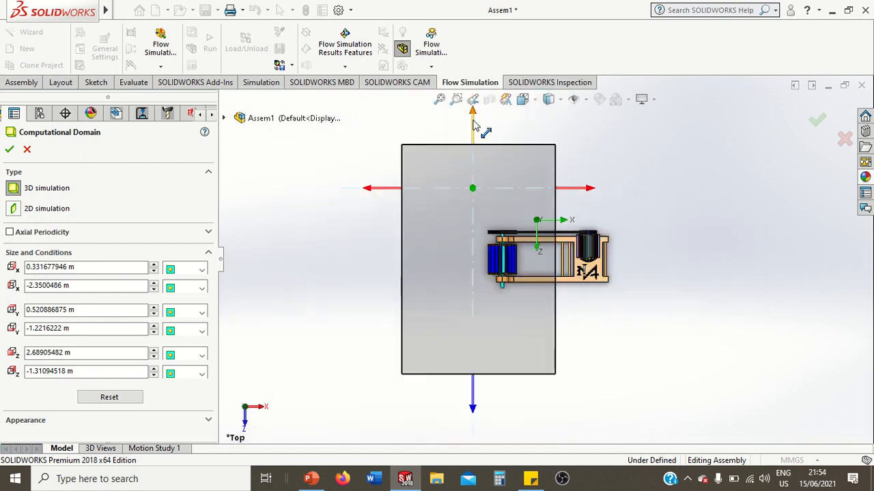
{"action": "left_click_drag", "start_coordinate": [474, 121], "coordinate": [481, 247]}
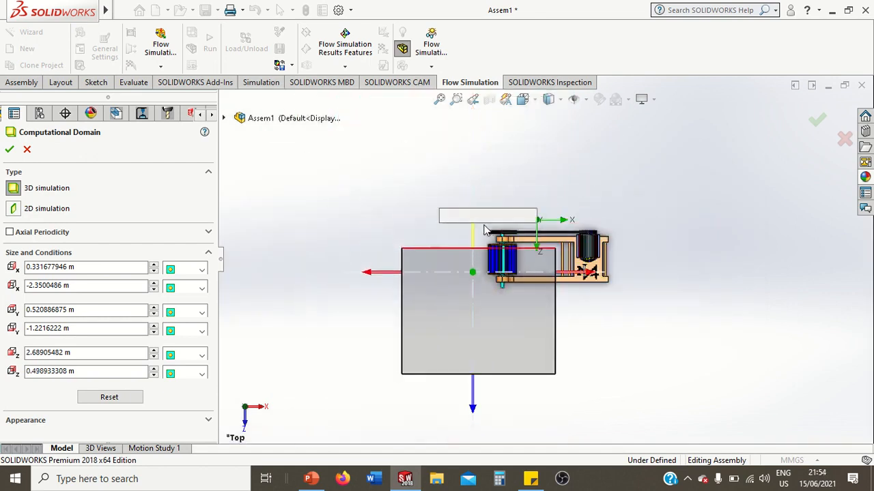
{"action": "left_click_drag", "start_coordinate": [473, 408], "coordinate": [474, 314]}
{"action": "scroll", "coordinate": [534, 258], "scroll_direction": "down", "scroll_amount": 4}
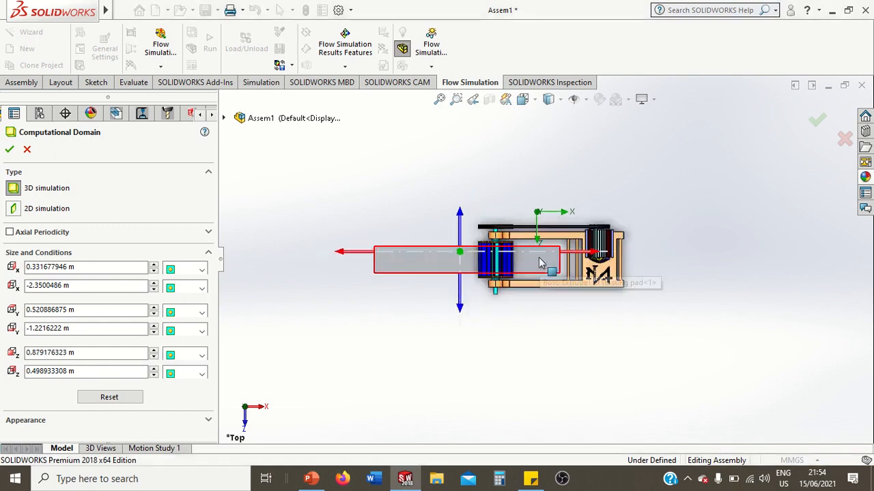
{"action": "scroll", "coordinate": [511, 278], "scroll_direction": "down", "scroll_amount": 6}
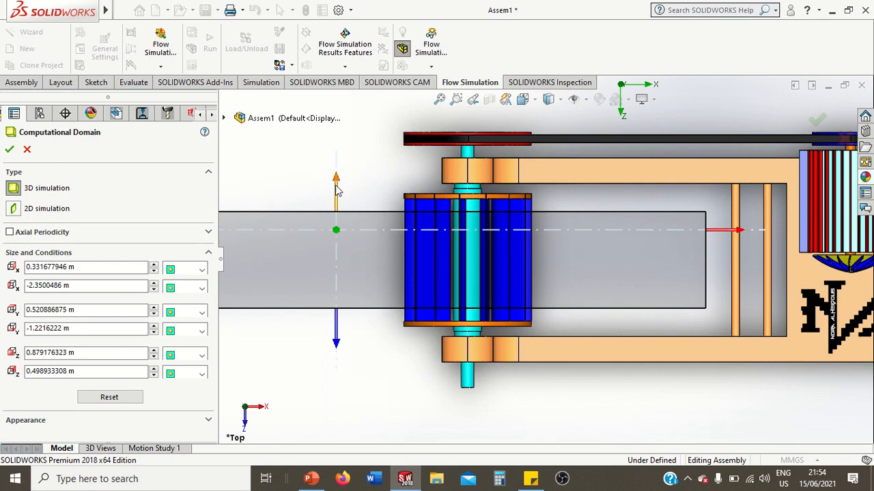
{"action": "left_click_drag", "start_coordinate": [338, 178], "coordinate": [338, 177]}
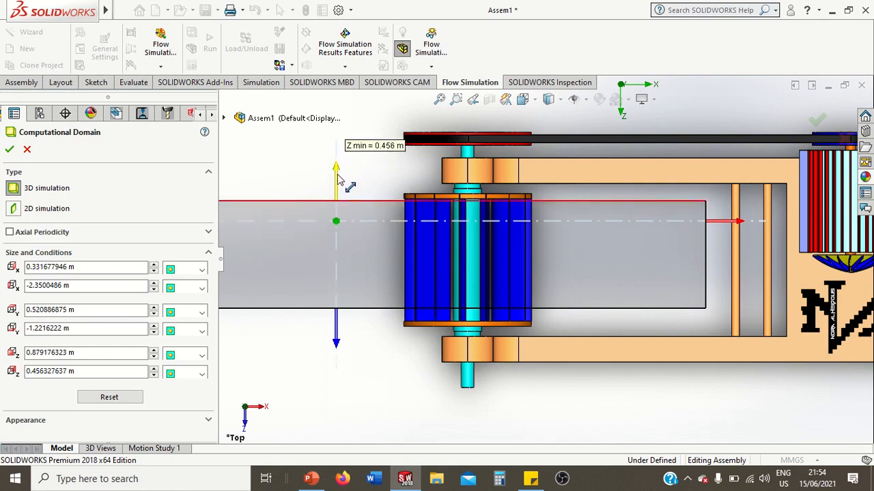
{"action": "left_click", "coordinate": [338, 351]}
{"action": "left_click", "coordinate": [344, 372]}
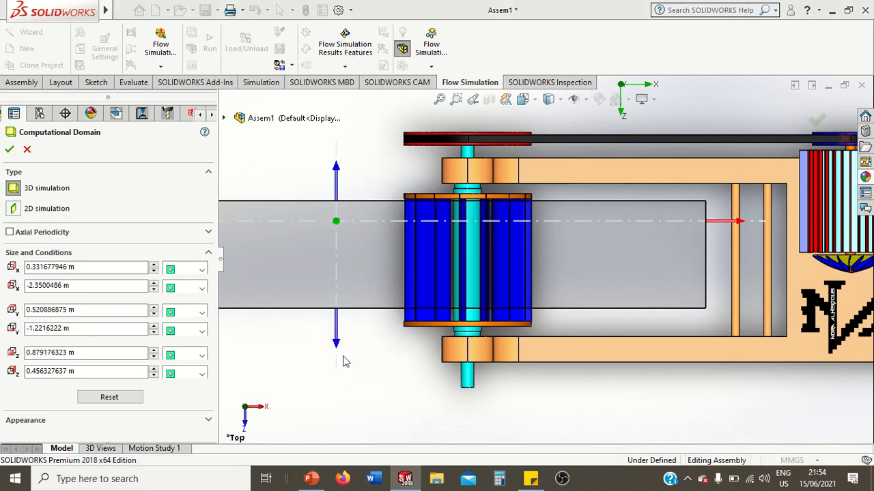
{"action": "left_click_drag", "start_coordinate": [338, 346], "coordinate": [341, 360]}
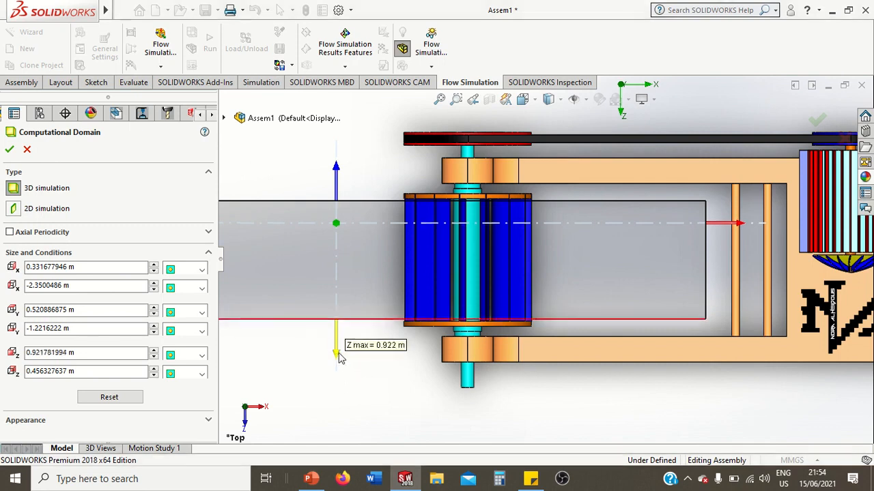
Shorten the domain around the runner along X, with X max about -0.129 m and X min about -1.22 m
{"action": "scroll", "coordinate": [595, 275], "scroll_direction": "down", "scroll_amount": 3}
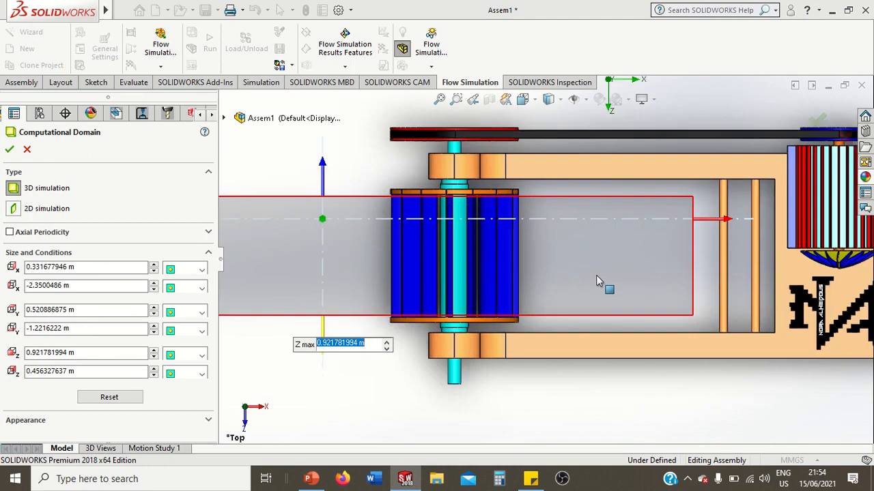
{"action": "scroll", "coordinate": [595, 281], "scroll_direction": "up", "scroll_amount": 2}
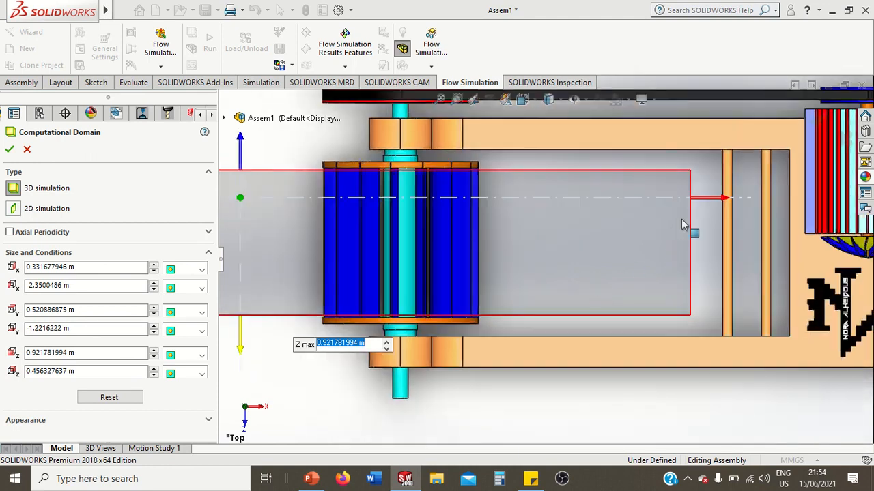
{"action": "left_click_drag", "start_coordinate": [698, 203], "coordinate": [565, 202]}
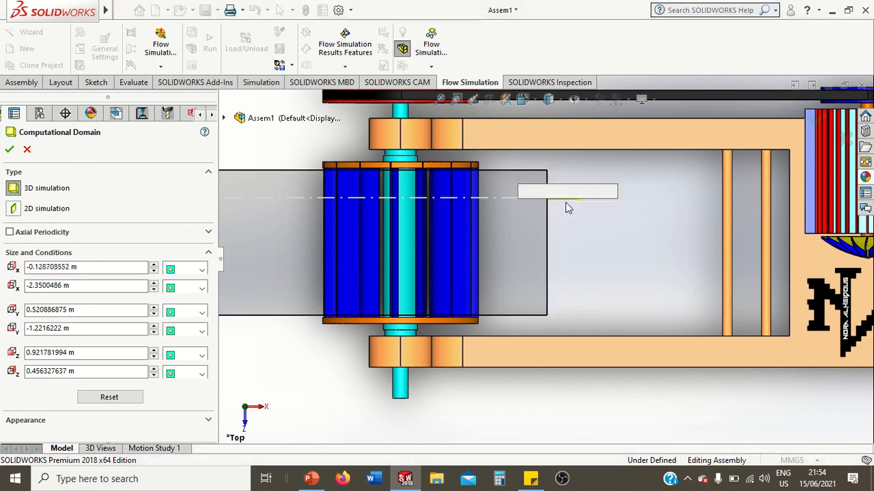
{"action": "left_click", "coordinate": [614, 247]}
{"action": "scroll", "coordinate": [615, 248], "scroll_direction": "up", "scroll_amount": 3}
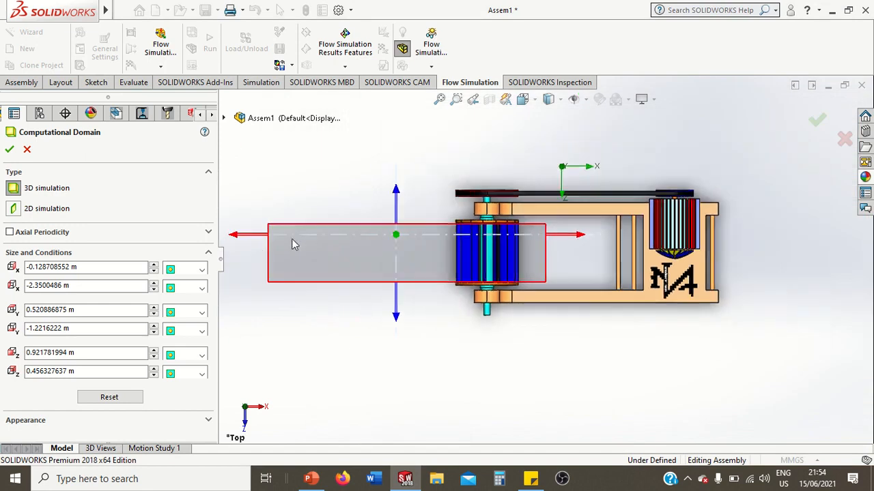
{"action": "left_click_drag", "start_coordinate": [253, 238], "coordinate": [391, 259]}
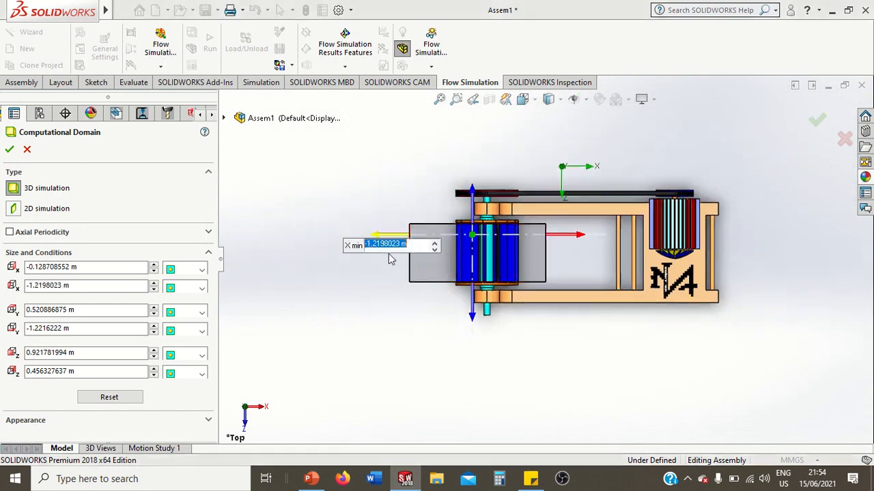
{"action": "left_click", "coordinate": [379, 363]}
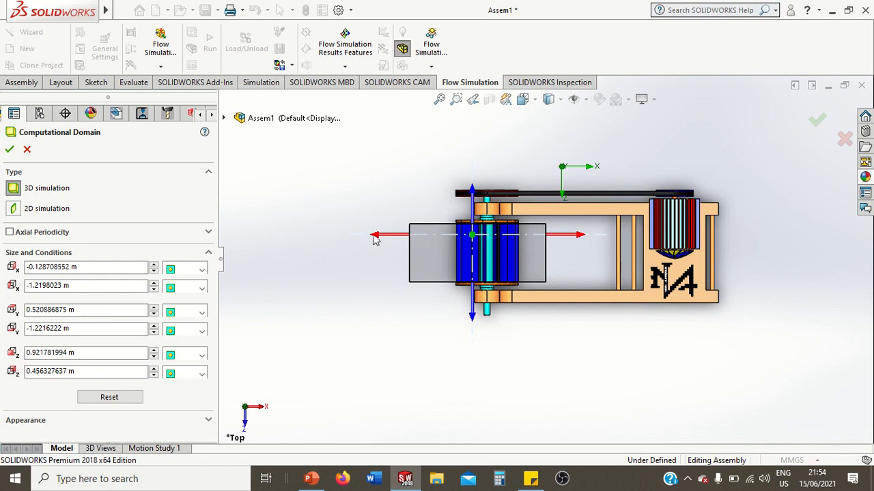
Raise the domain's Y min boundary to 0 m in the front view
{"action": "key", "text": "space"}
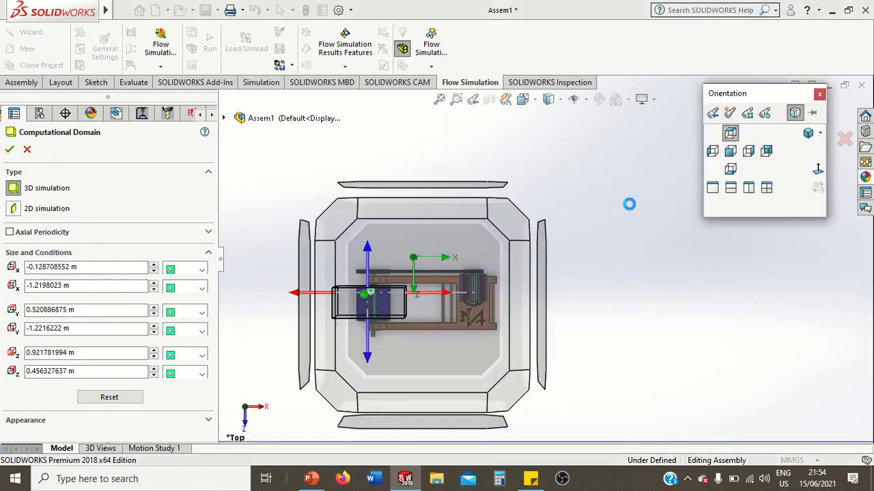
{"action": "left_click", "coordinate": [731, 151]}
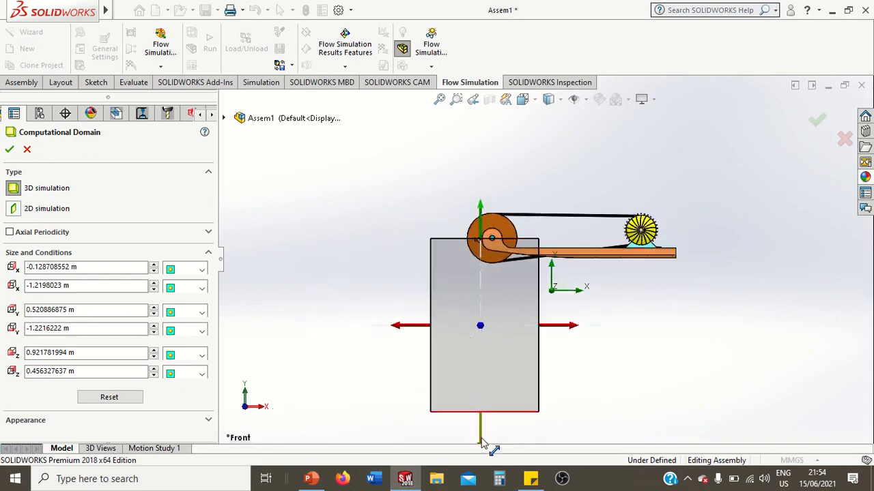
{"action": "left_click_drag", "start_coordinate": [481, 440], "coordinate": [469, 323]}
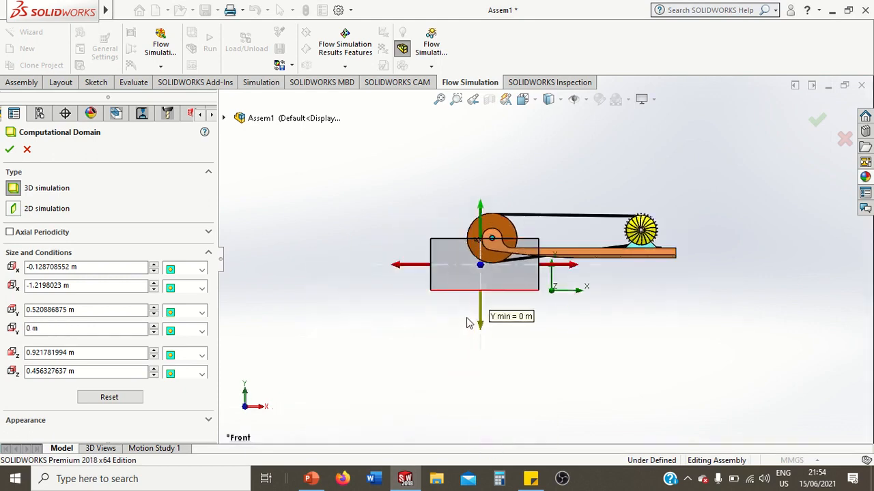
{"action": "left_click", "coordinate": [432, 219]}
Lower the domain's Y max boundary to about 0.464 m so it sits below the runner's shaft
{"action": "scroll", "coordinate": [436, 218], "scroll_direction": "up", "scroll_amount": 1}
{"action": "scroll", "coordinate": [438, 218], "scroll_direction": "down", "scroll_amount": 1}
{"action": "scroll", "coordinate": [559, 292], "scroll_direction": "down", "scroll_amount": 5}
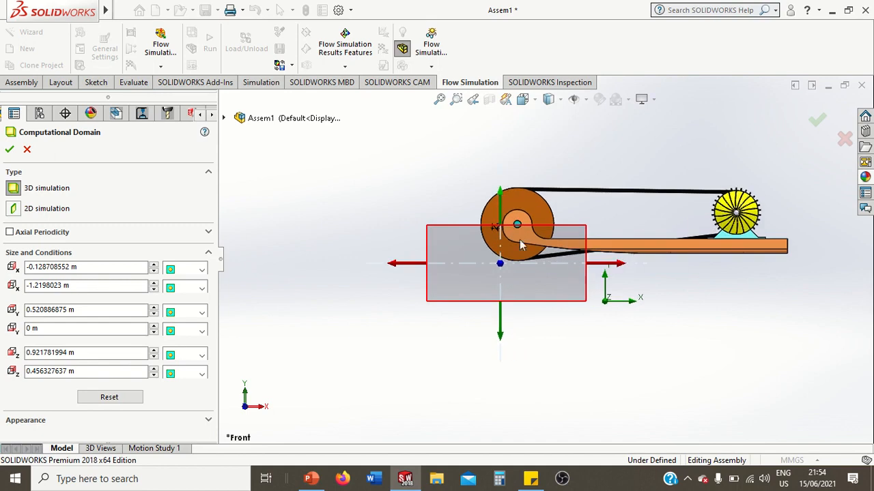
{"action": "middle_click_drag", "start_coordinate": [408, 170], "coordinate": [511, 217]}
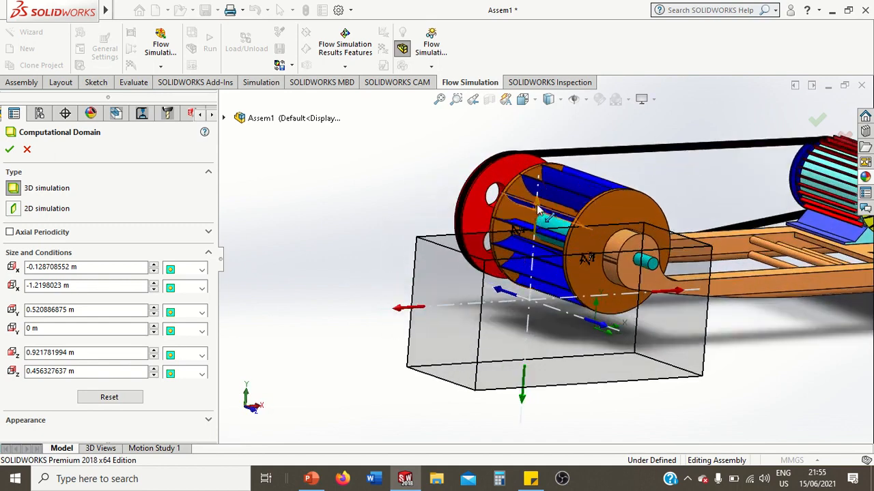
{"action": "scroll", "coordinate": [539, 229], "scroll_direction": "down", "scroll_amount": 1}
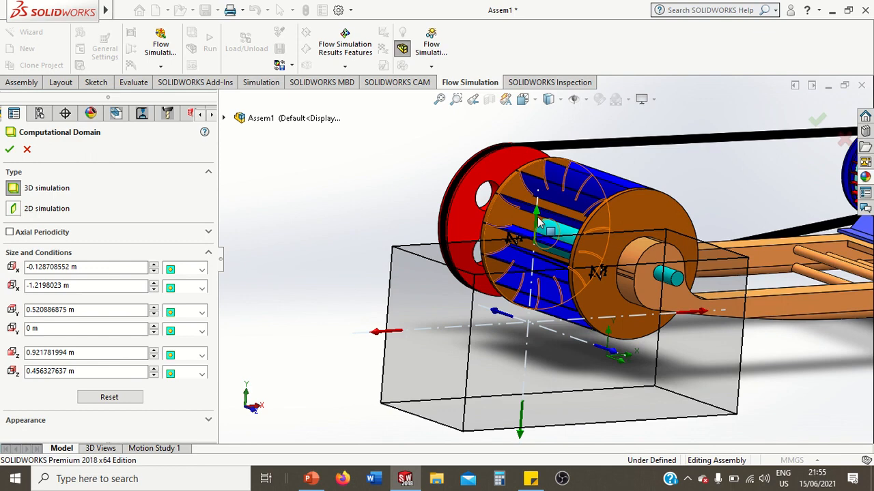
{"action": "left_click_drag", "start_coordinate": [536, 219], "coordinate": [540, 234]}
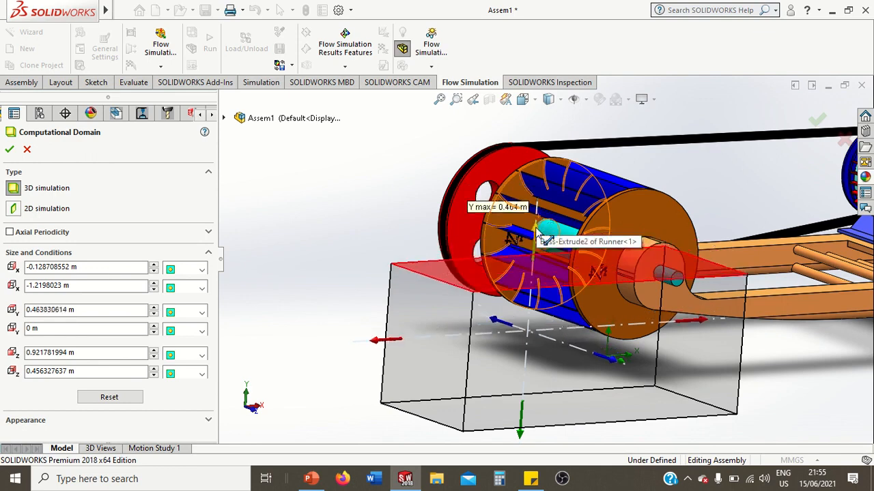
{"action": "left_click", "coordinate": [537, 232]}
{"action": "left_click", "coordinate": [423, 200]}
Check the computational domain's fit around the runner in the front, top and angled views
{"action": "key", "text": "space"}
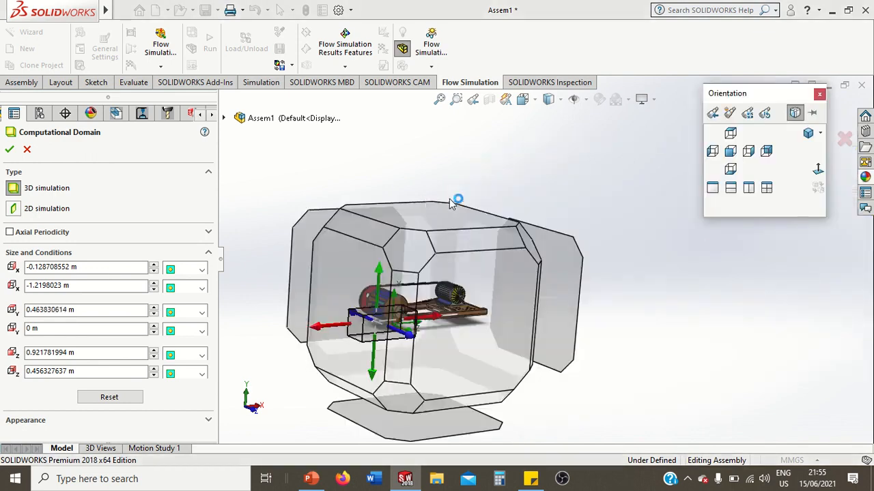
{"action": "left_click", "coordinate": [735, 151]}
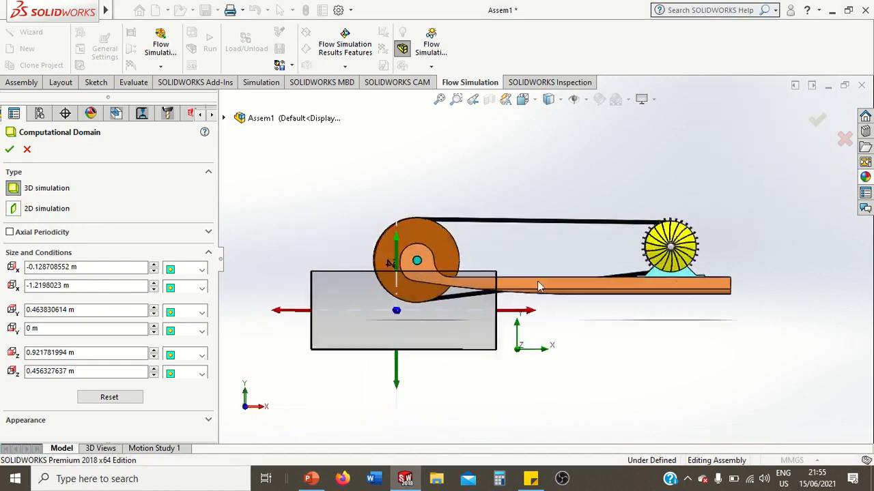
{"action": "mouse_move", "coordinate": [399, 389]}
{"action": "left_mouse_down"}
{"action": "mouse_move", "coordinate": [399, 409]}
{"action": "mouse_move", "coordinate": [401, 381]}
{"action": "left_mouse_up"}
{"action": "left_click", "coordinate": [591, 363]}
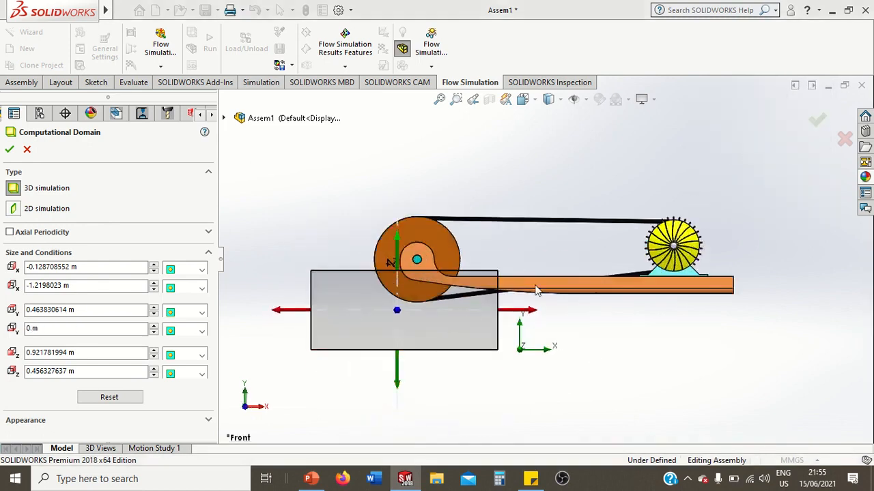
{"action": "middle_click_drag", "start_coordinate": [508, 247], "coordinate": [501, 287]}
{"action": "key", "text": "space"}
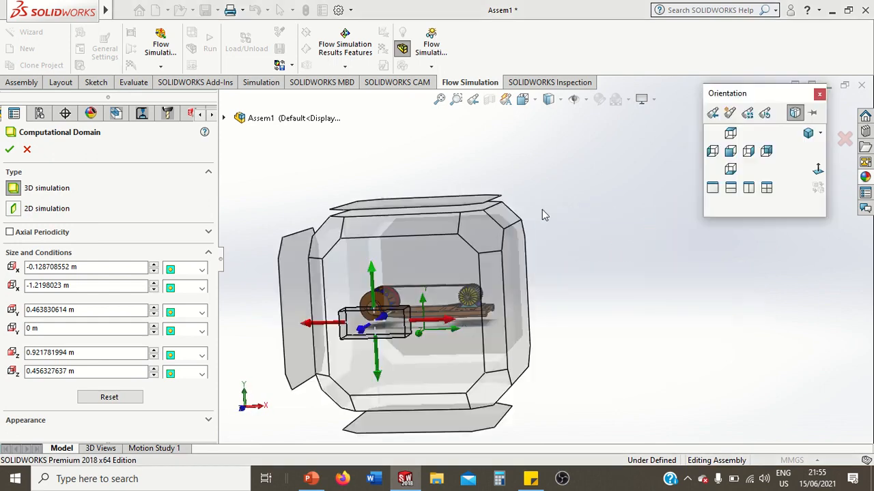
{"action": "left_click", "coordinate": [728, 135]}
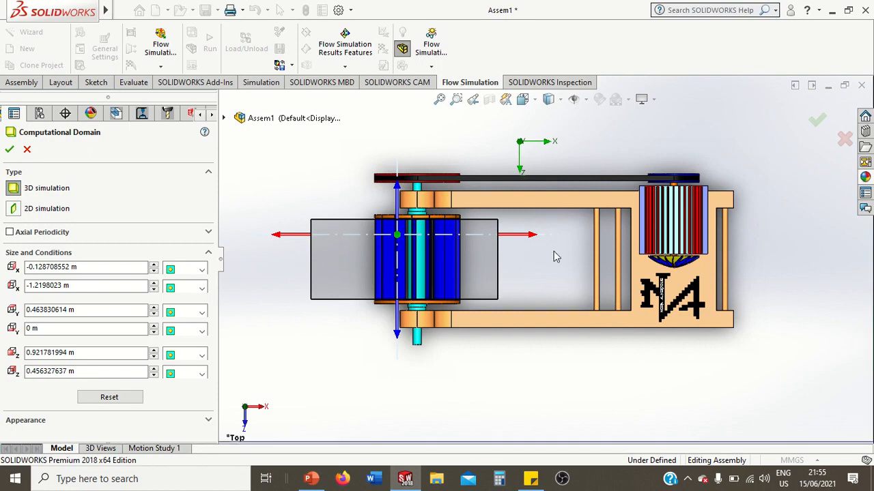
{"action": "middle_click_drag", "start_coordinate": [557, 257], "coordinate": [645, 355]}
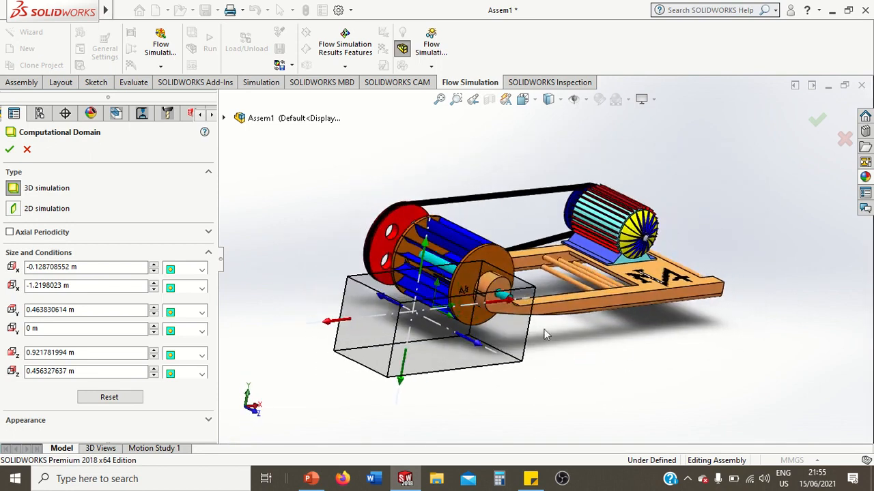
Lower the domain's Y max boundary to about 0.406 m and accept the computational domain
{"action": "left_click_drag", "start_coordinate": [424, 250], "coordinate": [429, 265]}
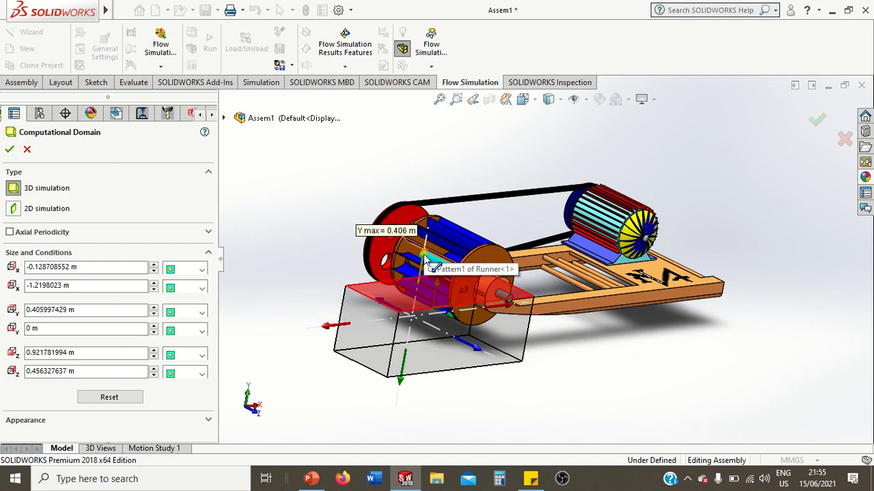
{"action": "middle_click_drag", "start_coordinate": [628, 364], "coordinate": [594, 337]}
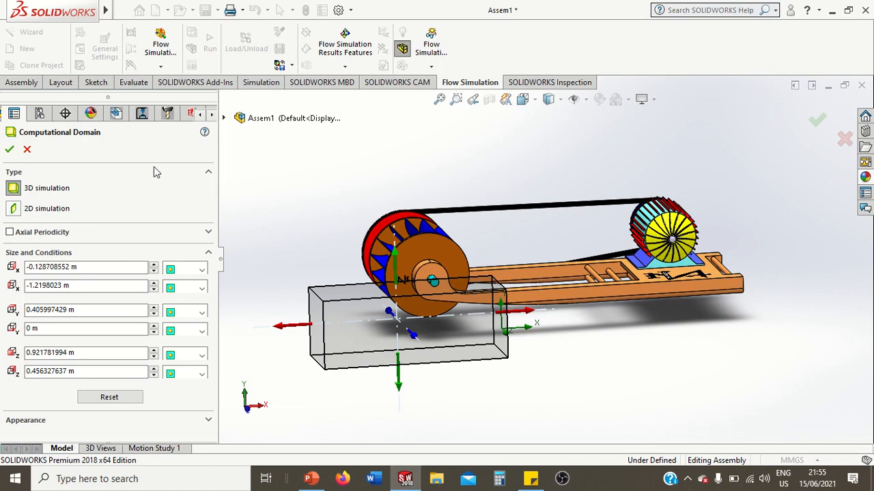
{"action": "left_click", "coordinate": [10, 150]}
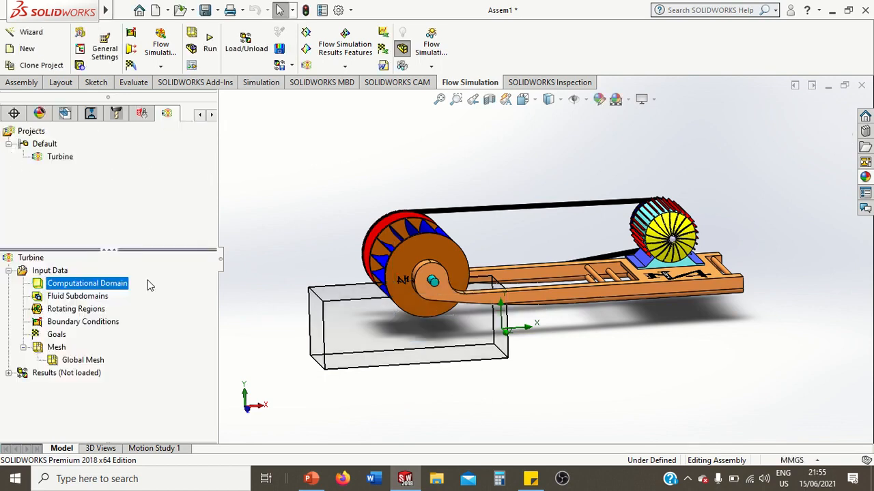
Start a new rotating region and select the runner's shaft as its component
{"action": "middle_click_drag", "start_coordinate": [284, 257], "coordinate": [312, 238]}
{"action": "scroll", "coordinate": [415, 295], "scroll_direction": "down", "scroll_amount": 4}
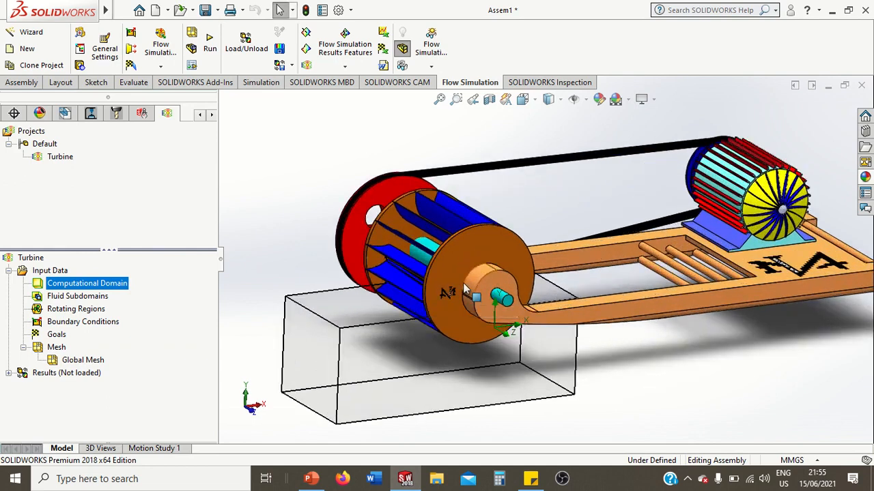
{"action": "mouse_move", "coordinate": [552, 197]}
{"action": "middle_mouse_down"}
{"action": "mouse_move", "coordinate": [557, 189]}
{"action": "mouse_move", "coordinate": [557, 197]}
{"action": "middle_mouse_up"}
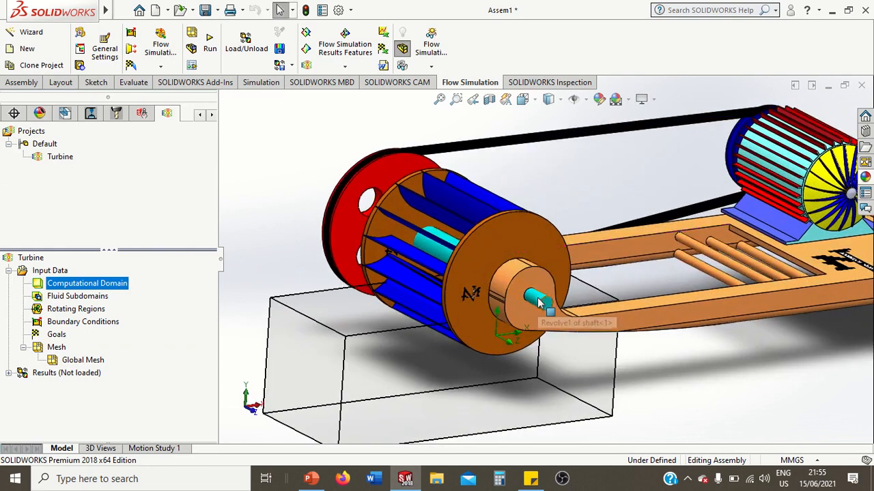
{"action": "right_click", "coordinate": [63, 311]}
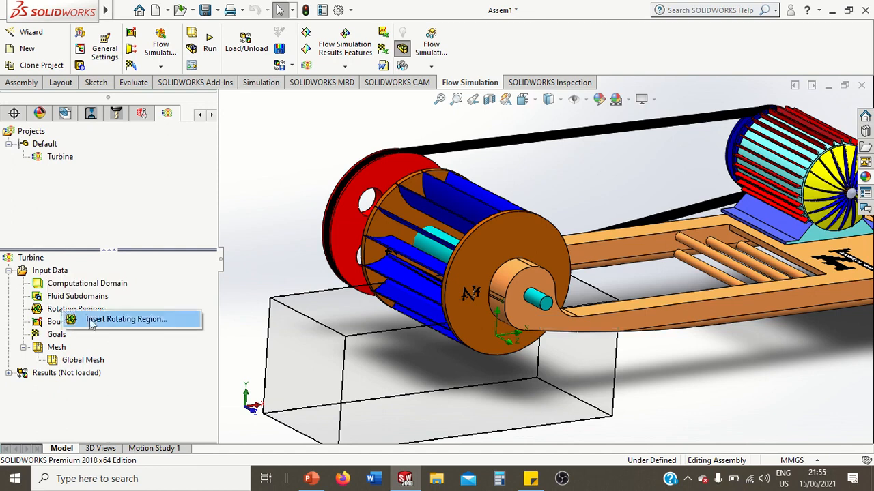
{"action": "left_click", "coordinate": [92, 321]}
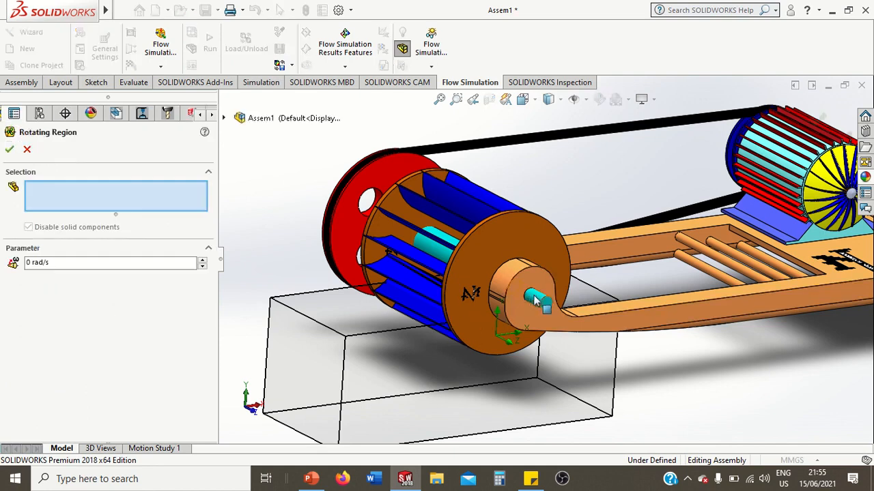
{"action": "scroll", "coordinate": [535, 300], "scroll_direction": "down", "scroll_amount": 1}
{"action": "scroll", "coordinate": [535, 300], "scroll_direction": "down", "scroll_amount": 1}
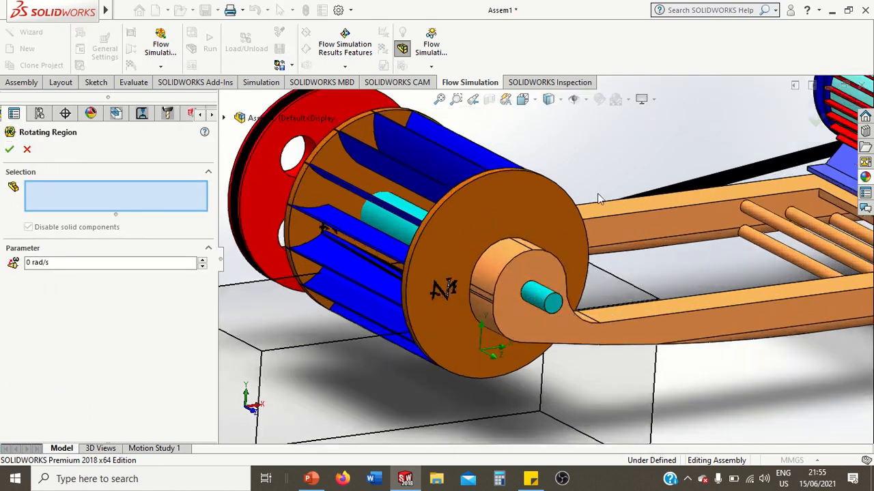
{"action": "left_click", "coordinate": [539, 298]}
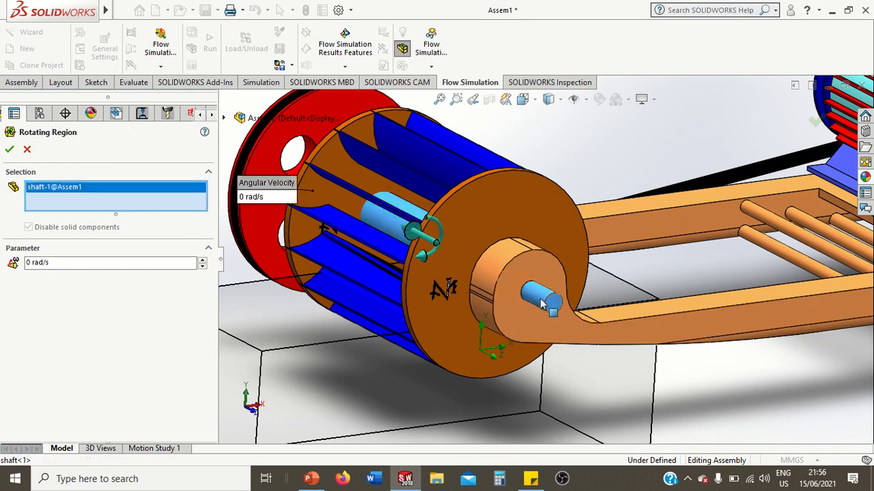
Set the rotating region's angular velocity to -50 rad/s and accept it
{"action": "left_click", "coordinate": [52, 262]}
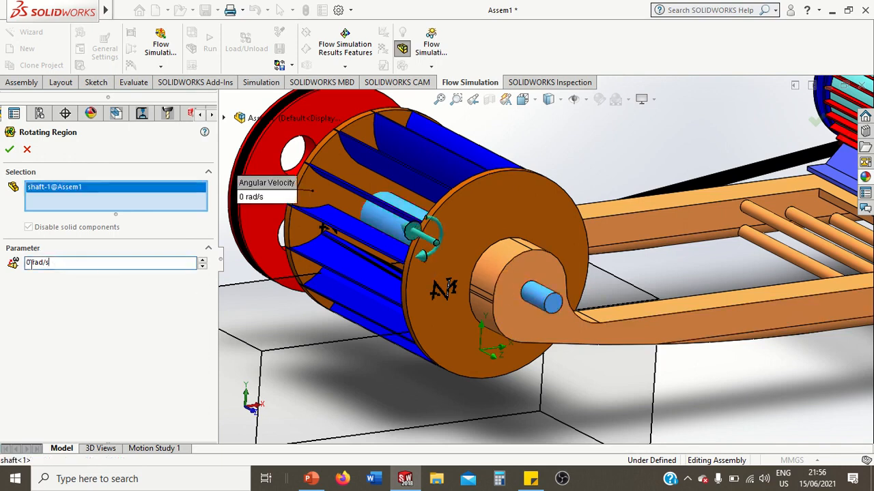
{"action": "left_click_drag", "start_coordinate": [31, 263], "coordinate": [28, 265]}
{"action": "type", "text": "-5"}
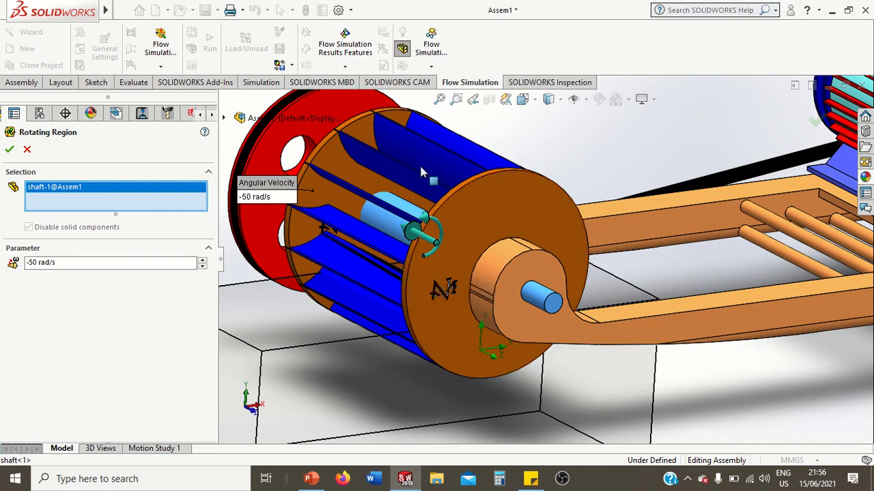
{"action": "left_click", "coordinate": [6, 151]}
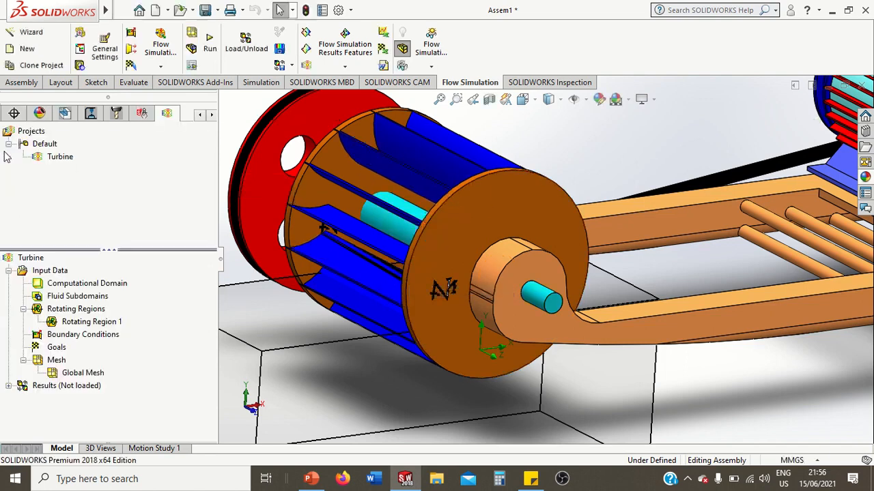
Insert global goals for Force (X), Force (Y) and Force (Z)
{"action": "scroll", "coordinate": [358, 329], "scroll_direction": "up", "scroll_amount": 3}
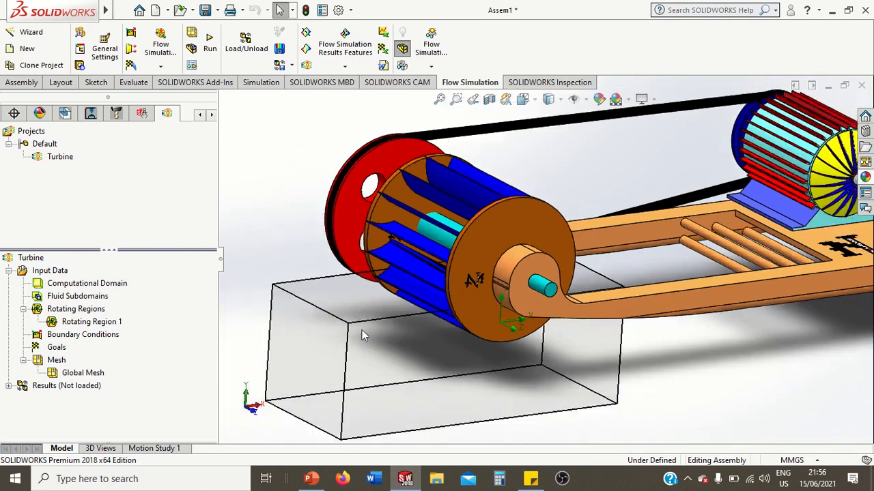
{"action": "scroll", "coordinate": [472, 363], "scroll_direction": "down", "scroll_amount": 1}
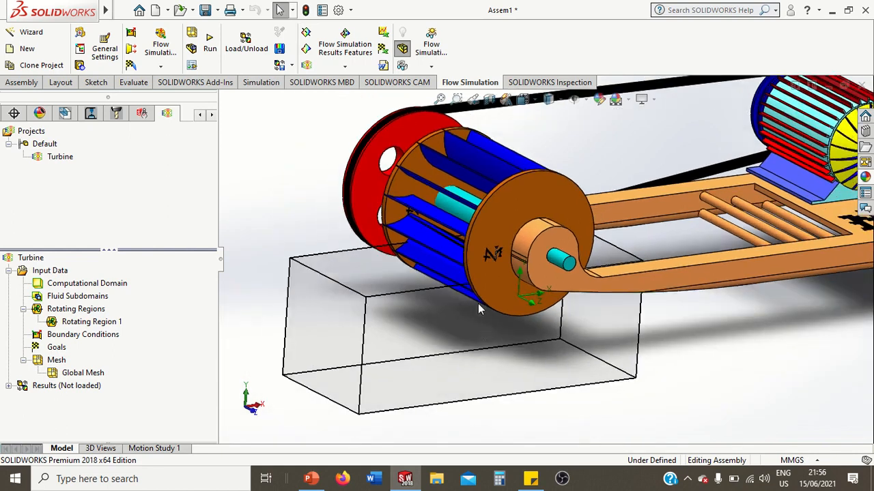
{"action": "middle_click_drag", "start_coordinate": [592, 155], "coordinate": [560, 191]}
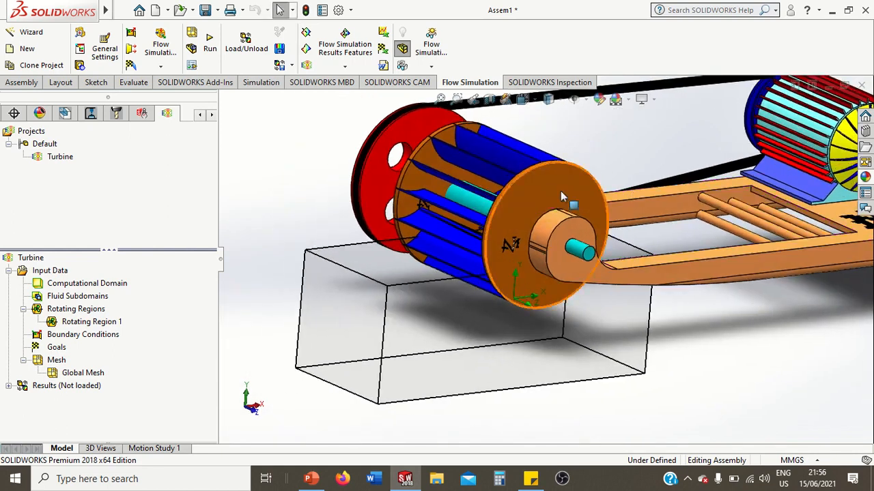
{"action": "right_click", "coordinate": [58, 349]}
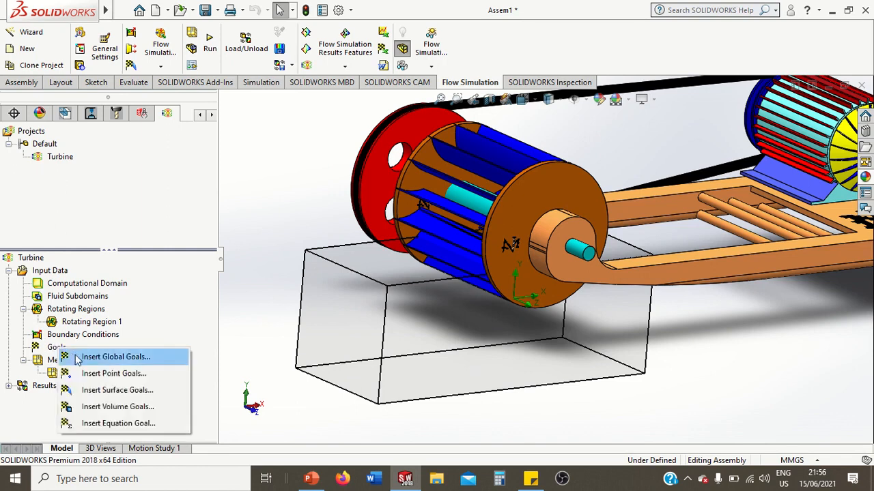
{"action": "left_click", "coordinate": [78, 361]}
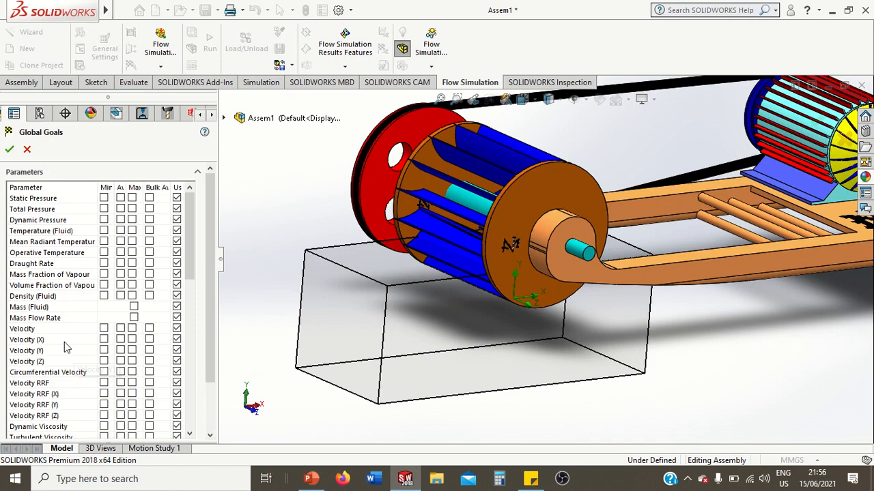
{"action": "scroll", "coordinate": [189, 253], "scroll_direction": "down", "scroll_amount": 3}
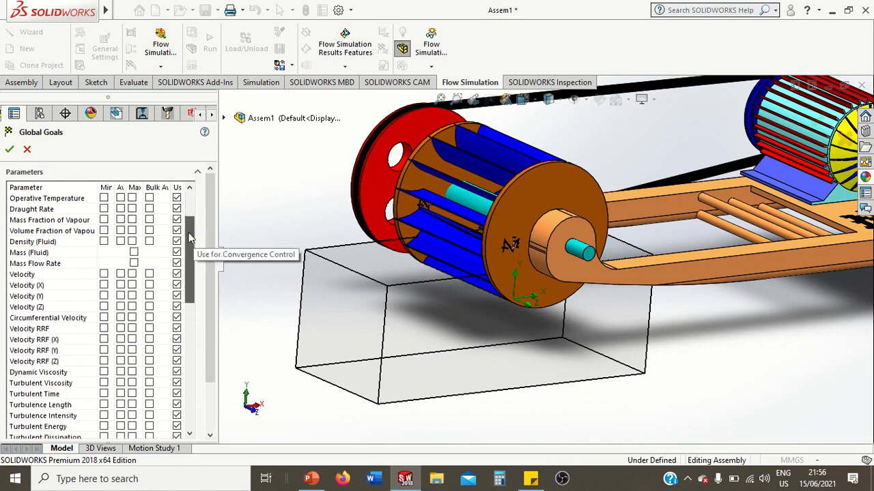
{"action": "scroll", "coordinate": [188, 252], "scroll_direction": "down", "scroll_amount": 5}
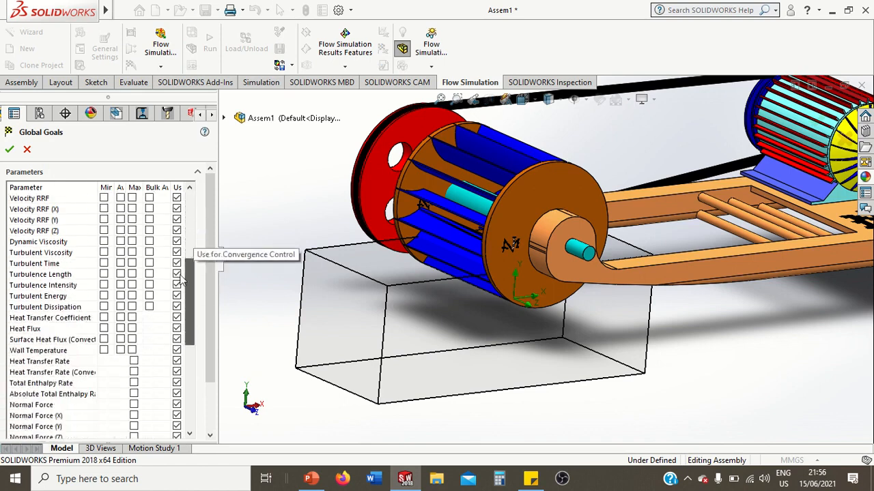
{"action": "scroll", "coordinate": [175, 314], "scroll_direction": "down", "scroll_amount": 3}
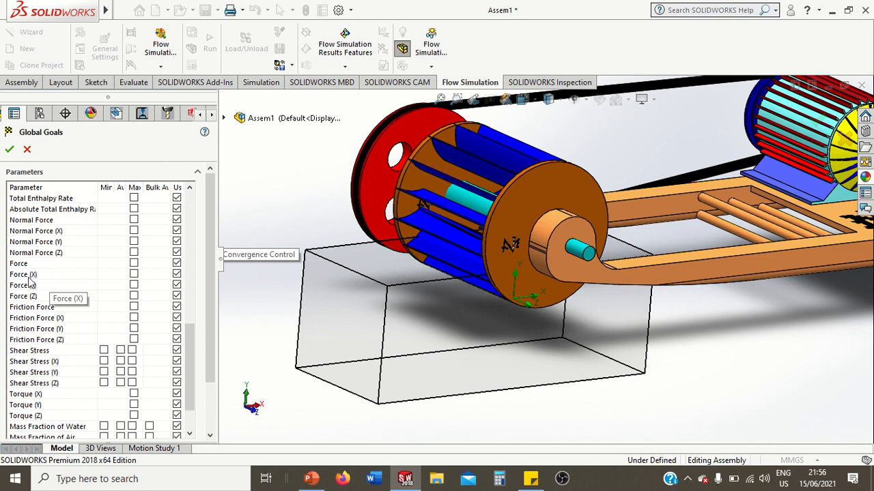
{"action": "left_click", "coordinate": [134, 274]}
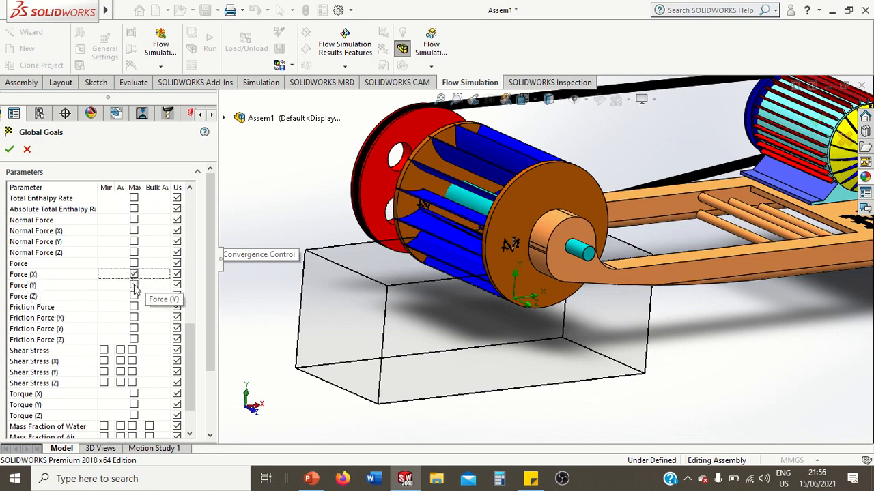
{"action": "left_click", "coordinate": [134, 284]}
{"action": "left_click", "coordinate": [134, 296]}
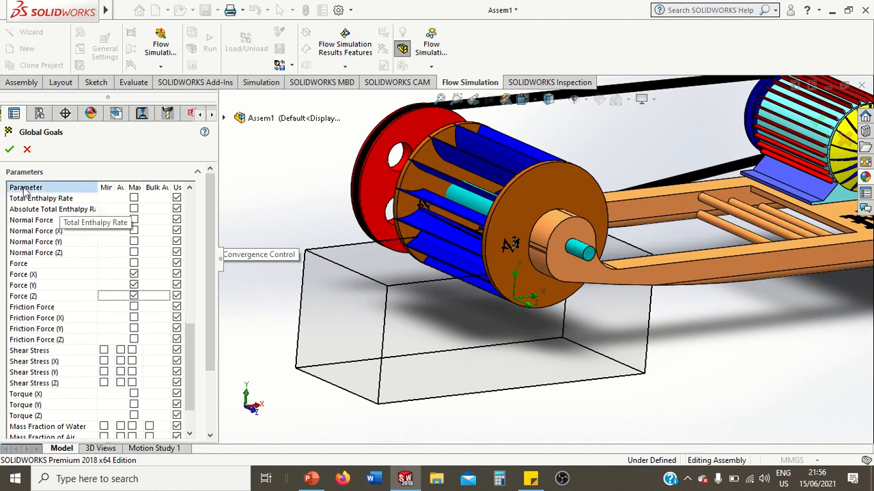
{"action": "left_click", "coordinate": [9, 150]}
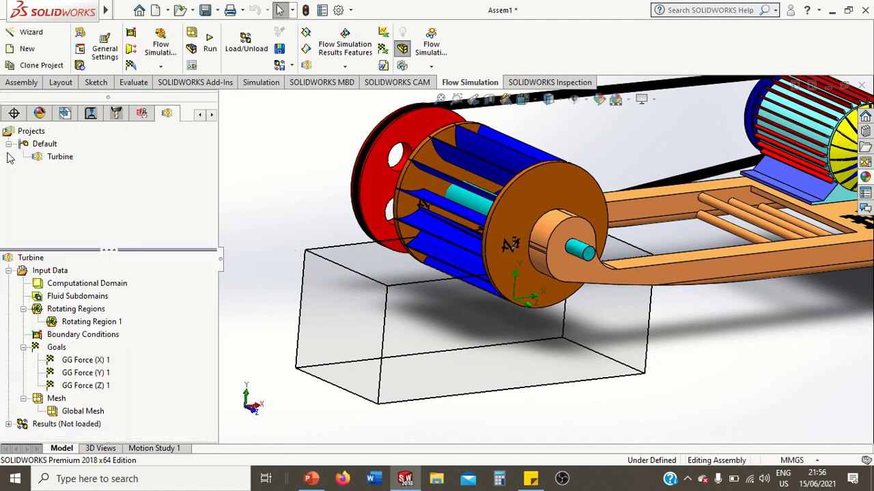
Run the Turbine project as a new calculation on this computer using 4 cores
{"action": "middle_click_drag", "start_coordinate": [268, 180], "coordinate": [275, 181]}
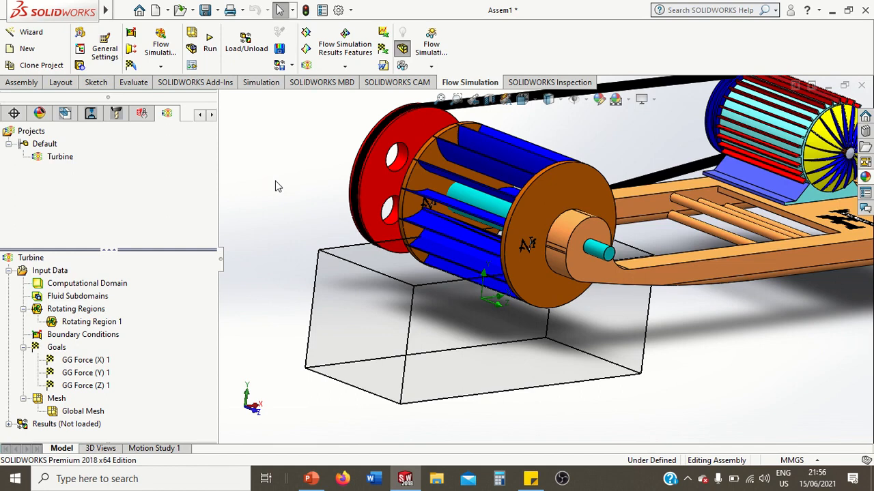
{"action": "right_click", "coordinate": [65, 160]}
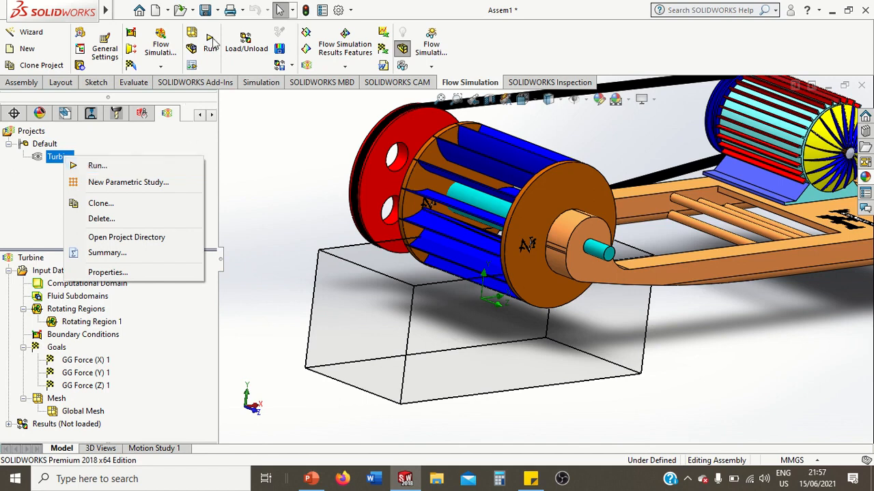
{"action": "left_click", "coordinate": [167, 165]}
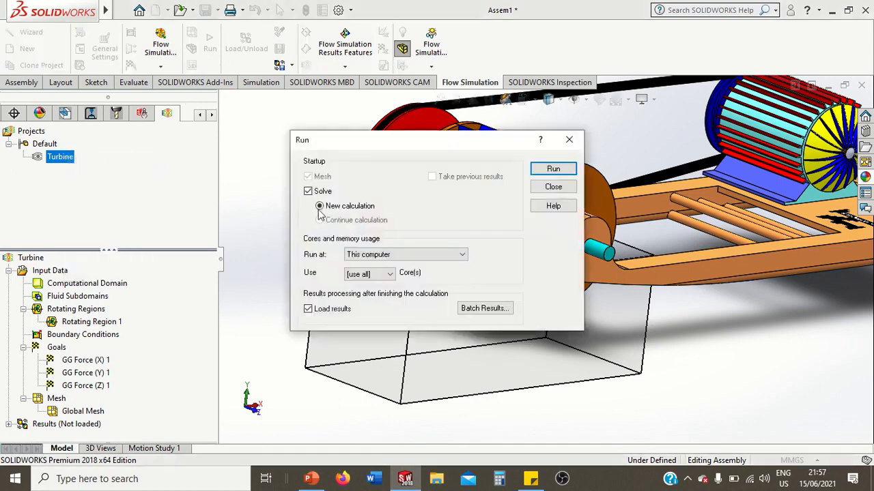
{"action": "left_click", "coordinate": [445, 256]}
{"action": "left_click", "coordinate": [454, 275]}
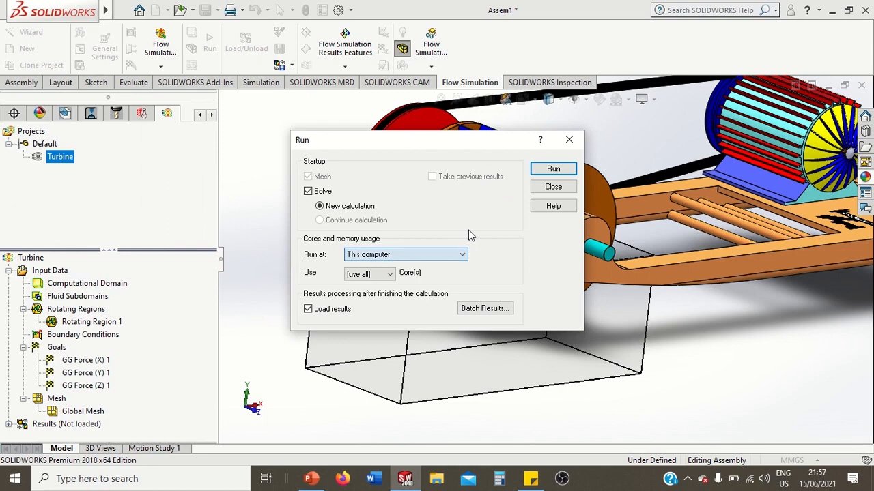
{"action": "left_click", "coordinate": [389, 274]}
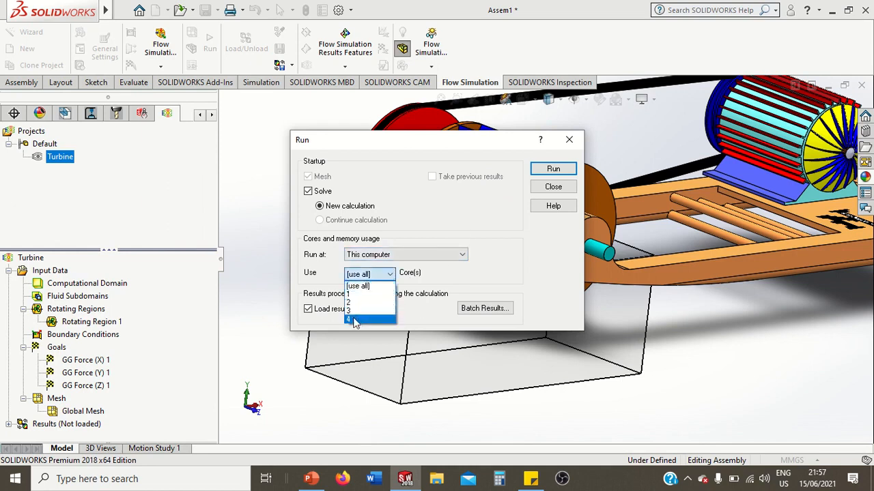
{"action": "left_click", "coordinate": [352, 320]}
{"action": "left_click", "coordinate": [538, 171]}
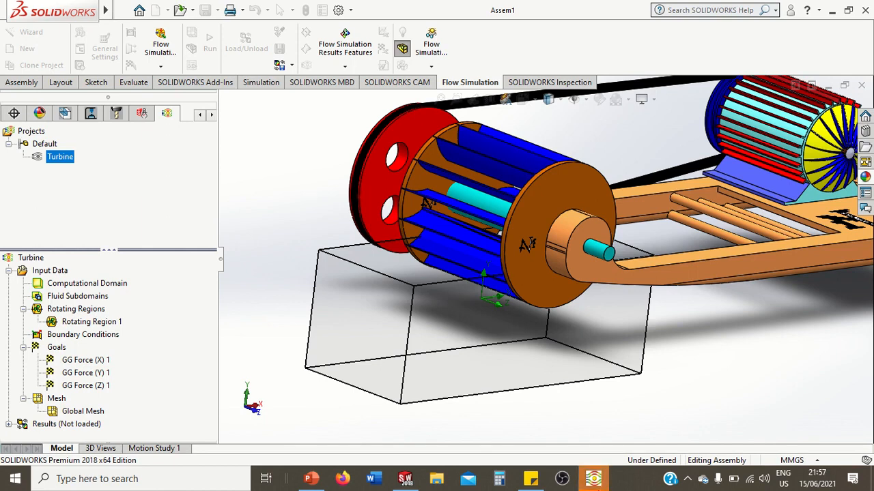
Bring up the solver window, monitor the Turbine calculation until it finishes, and close the window
{"action": "left_click", "coordinate": [593, 479]}
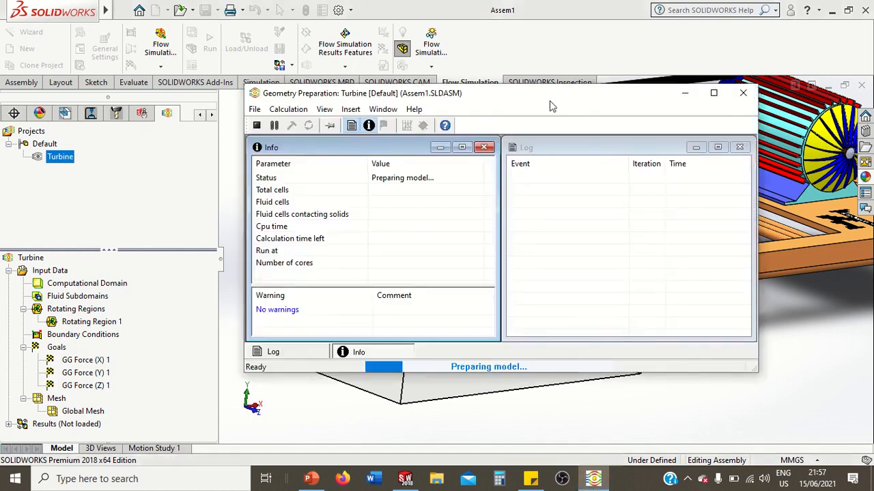
{"action": "left_click_drag", "start_coordinate": [557, 104], "coordinate": [553, 117]}
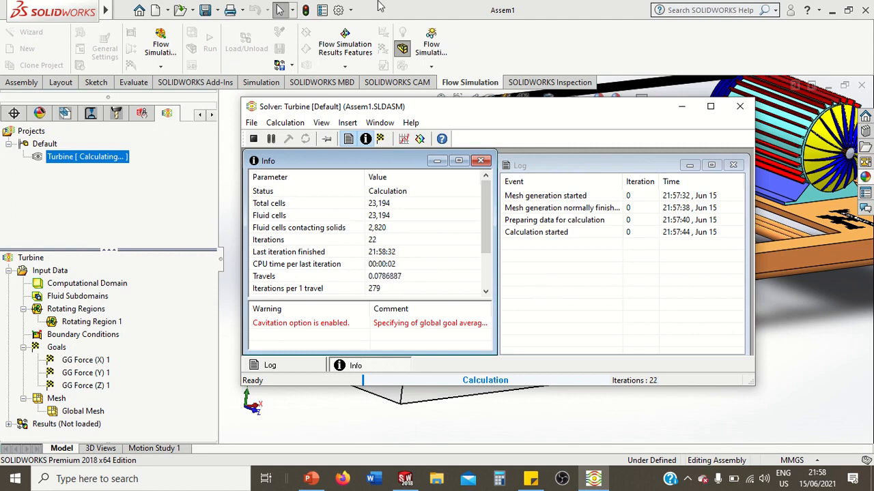
{"action": "mouse_move", "coordinate": [380, 6]}
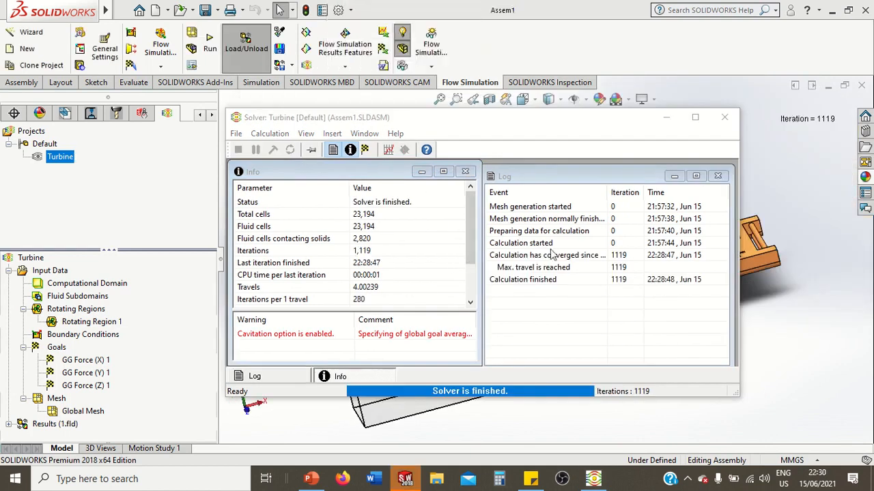
{"action": "left_click", "coordinate": [723, 119]}
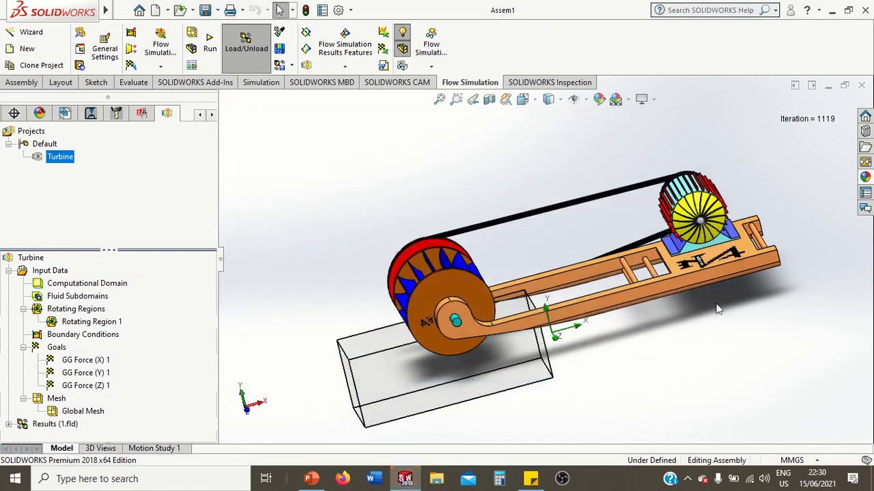
{"action": "middle_click_drag", "start_coordinate": [719, 312], "coordinate": [721, 314]}
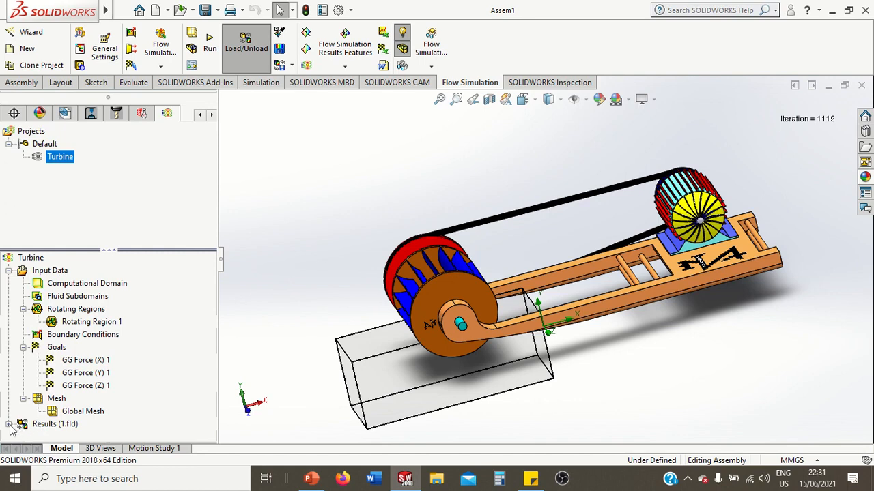
Insert a surface plot in the results that uses all faces and shows Velocity contours
{"action": "left_click", "coordinate": [9, 425]}
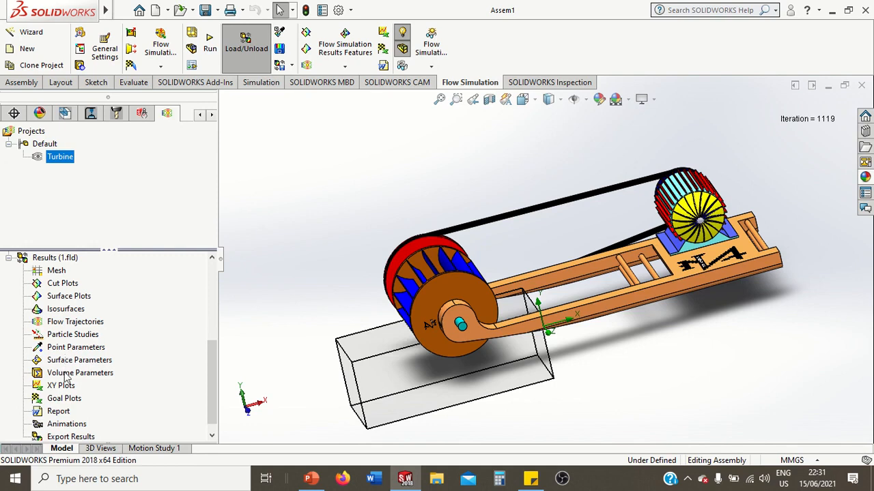
{"action": "scroll", "coordinate": [66, 377], "scroll_direction": "down", "scroll_amount": 1}
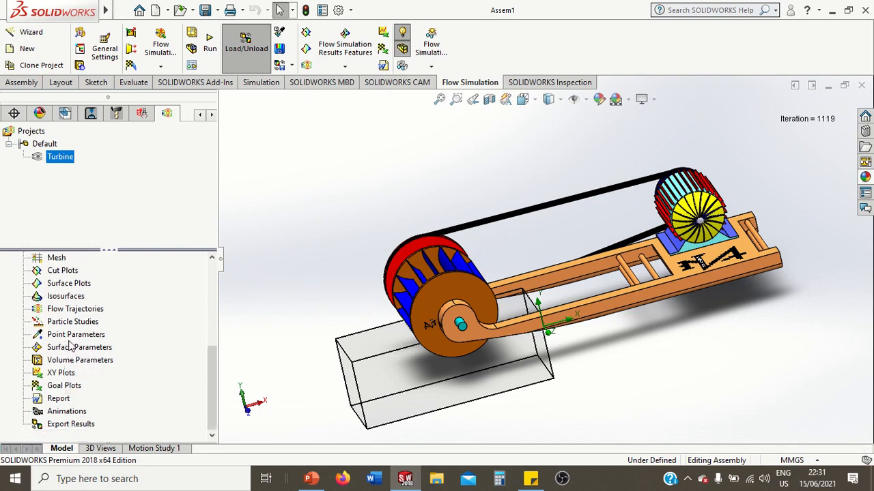
{"action": "scroll", "coordinate": [71, 350], "scroll_direction": "up", "scroll_amount": 3}
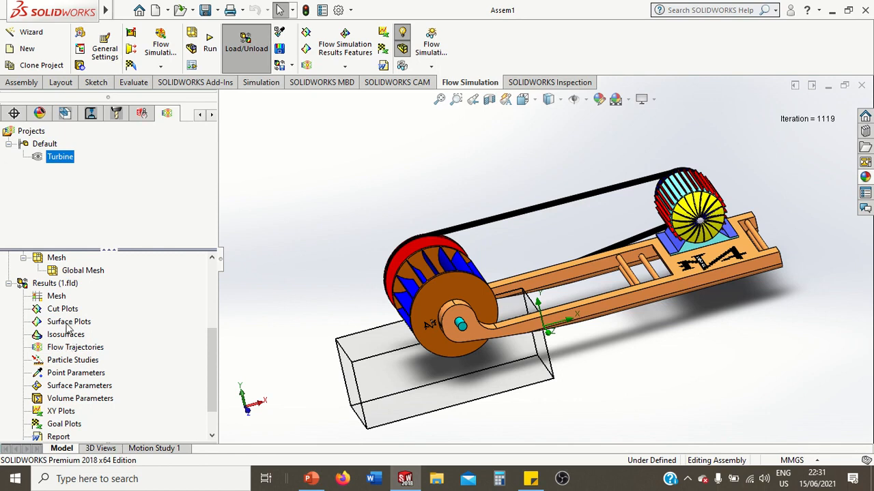
{"action": "right_click", "coordinate": [67, 325]}
{"action": "left_click", "coordinate": [86, 328]}
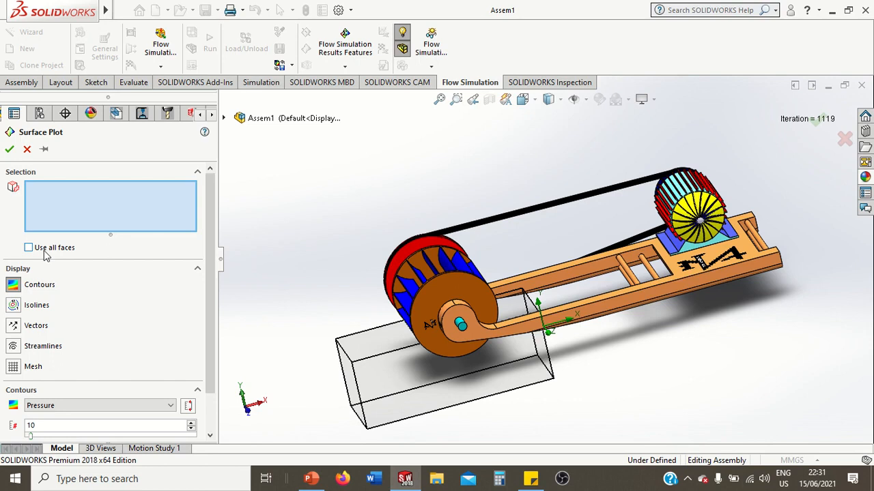
{"action": "left_click", "coordinate": [30, 249]}
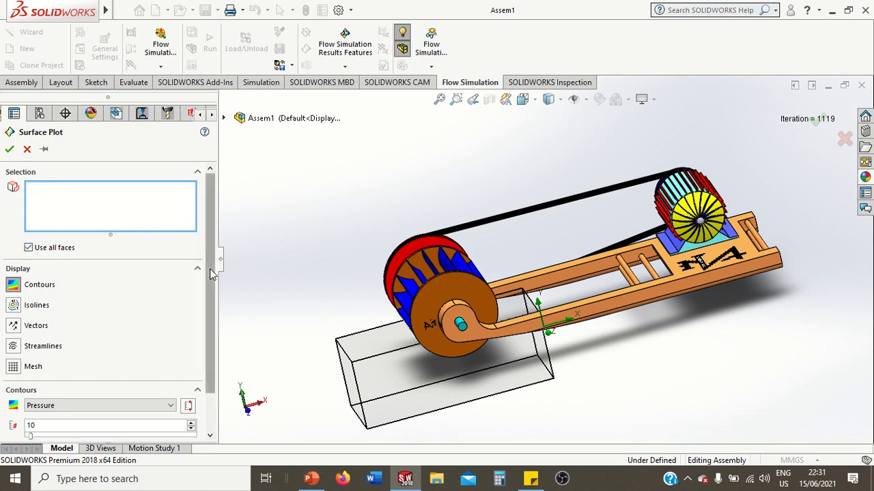
{"action": "scroll", "coordinate": [211, 314], "scroll_direction": "down", "scroll_amount": 2}
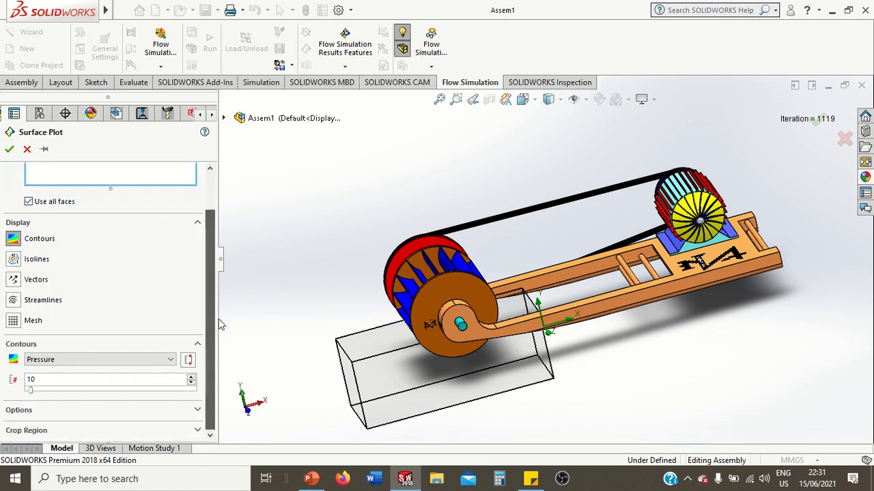
{"action": "left_click", "coordinate": [56, 359]}
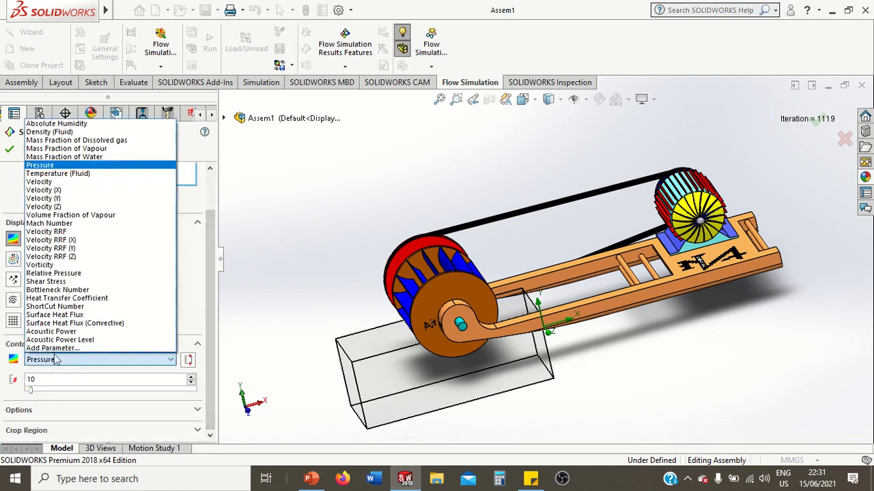
{"action": "left_click", "coordinate": [43, 183]}
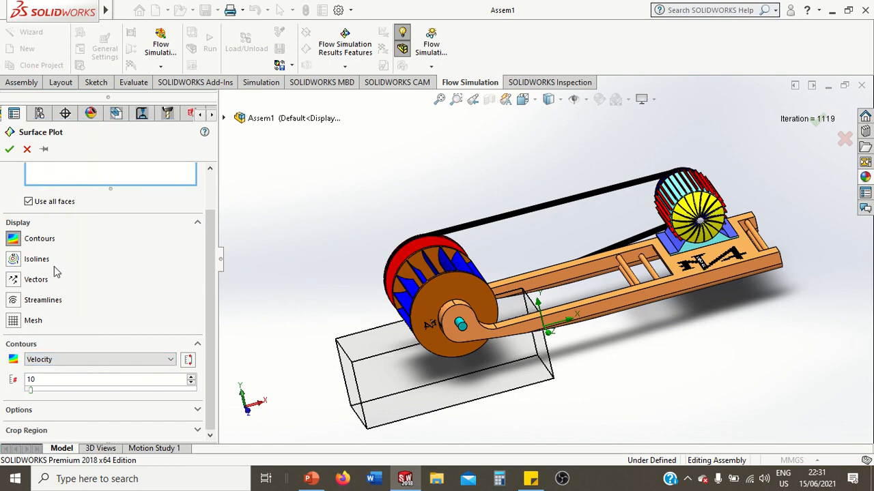
{"action": "left_click", "coordinate": [9, 151]}
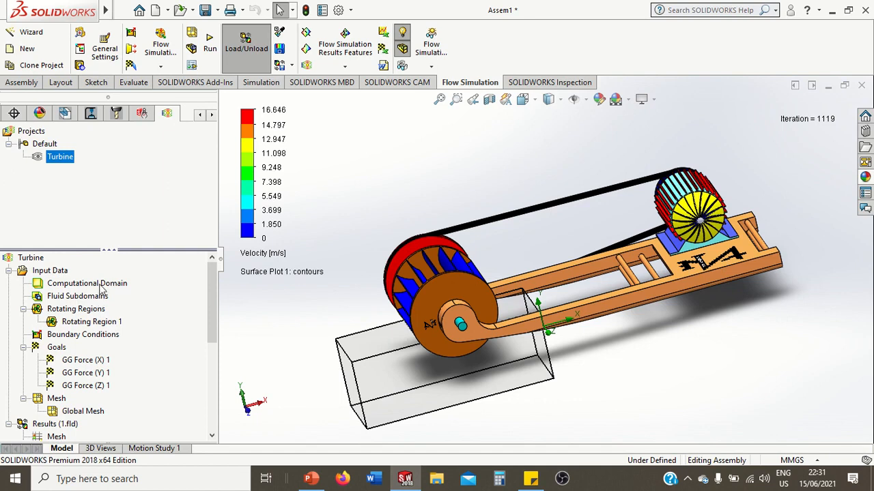
Hide the computational domain and the velocity surface plot
{"action": "right_click", "coordinate": [101, 290]}
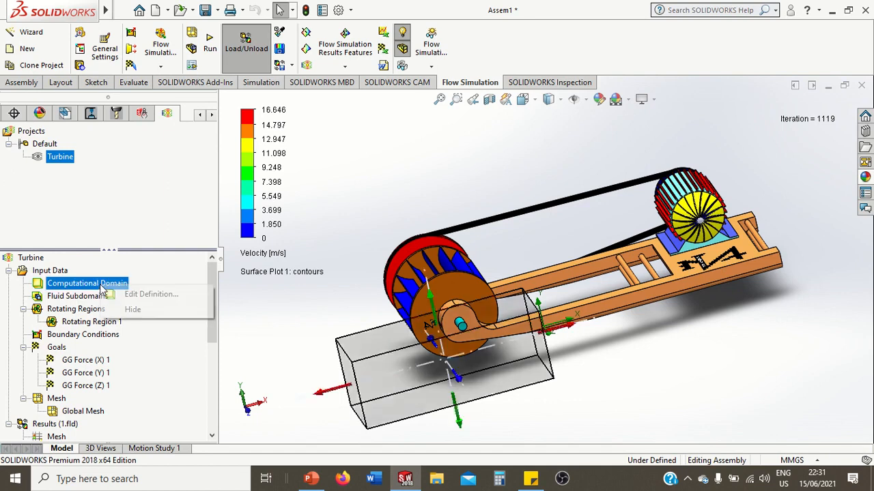
{"action": "left_click", "coordinate": [124, 308]}
{"action": "scroll", "coordinate": [103, 317], "scroll_direction": "down", "scroll_amount": 4}
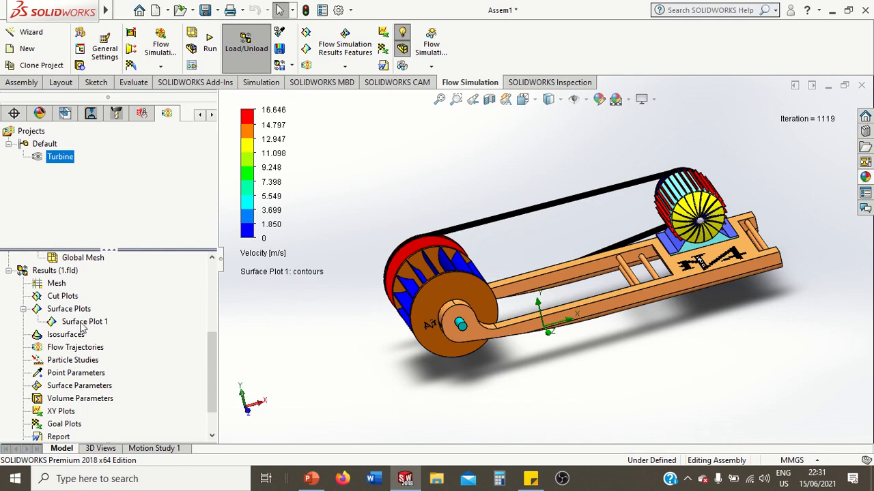
{"action": "left_click", "coordinate": [82, 323]}
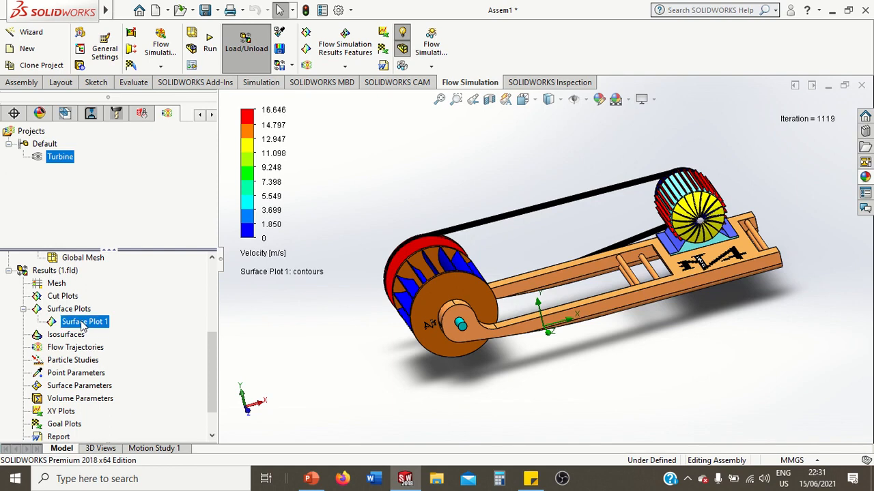
{"action": "right_click", "coordinate": [81, 324]}
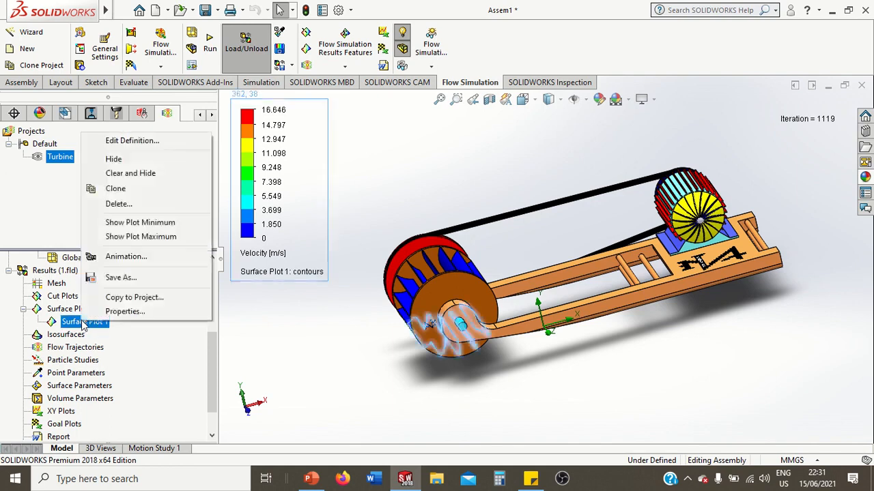
{"action": "left_click", "coordinate": [129, 164]}
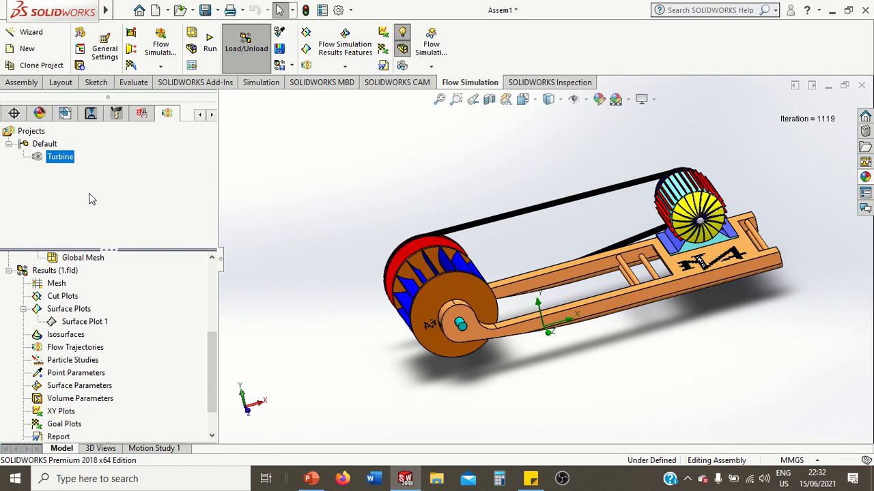
{"action": "left_click", "coordinate": [22, 83]}
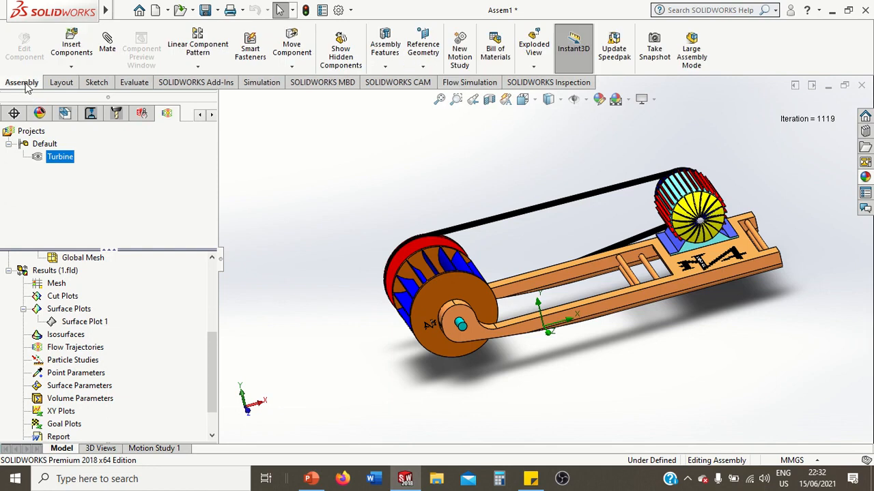
{"action": "left_click", "coordinate": [426, 62]}
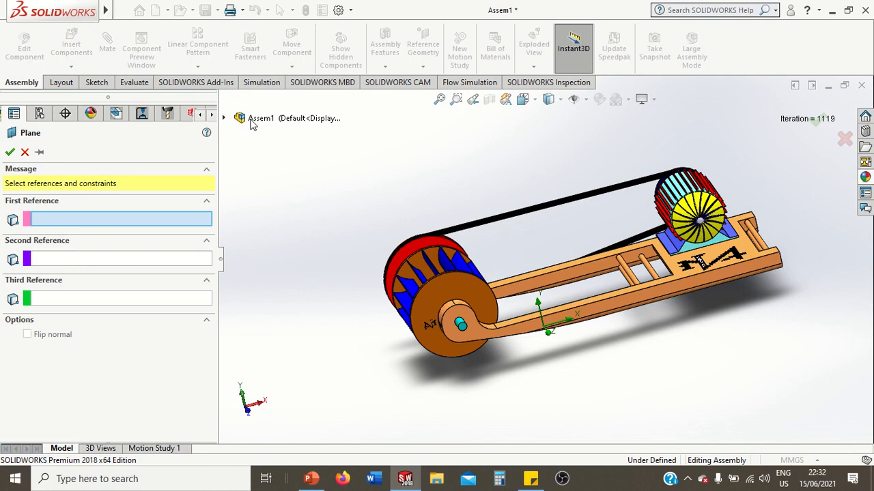
{"action": "left_click", "coordinate": [249, 120]}
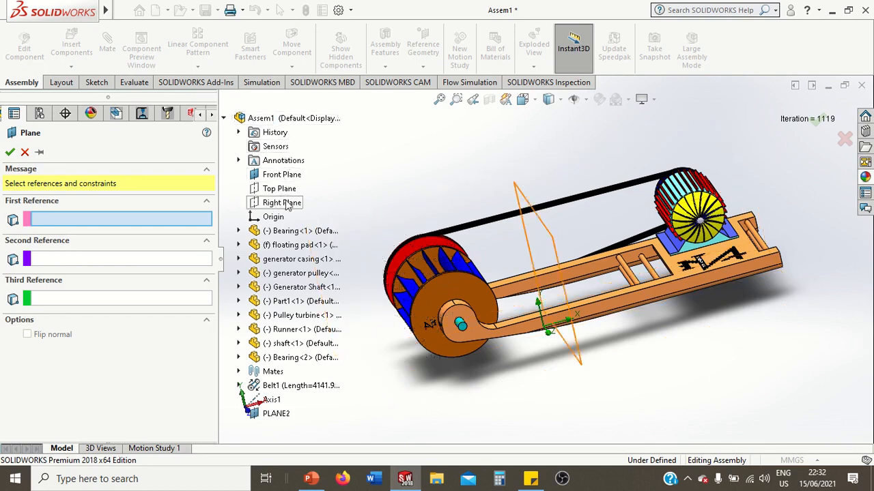
{"action": "left_click", "coordinate": [288, 204]}
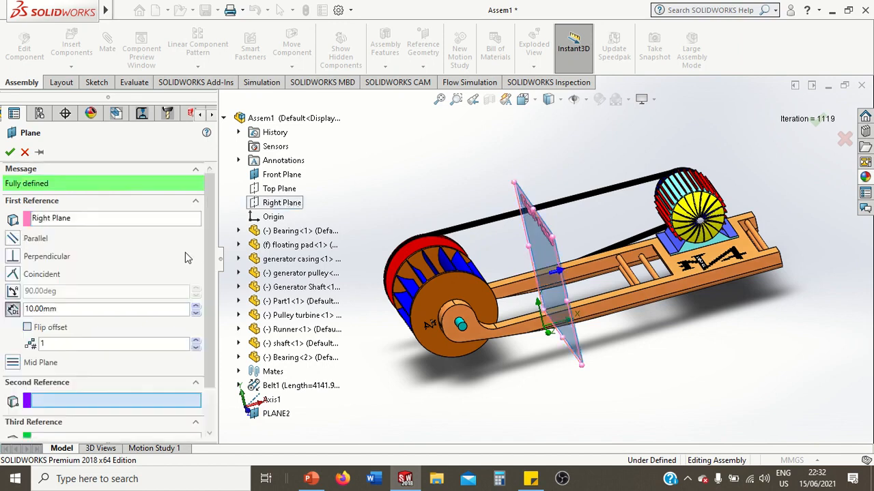
{"action": "scroll", "coordinate": [208, 290], "scroll_direction": "down", "scroll_amount": 3}
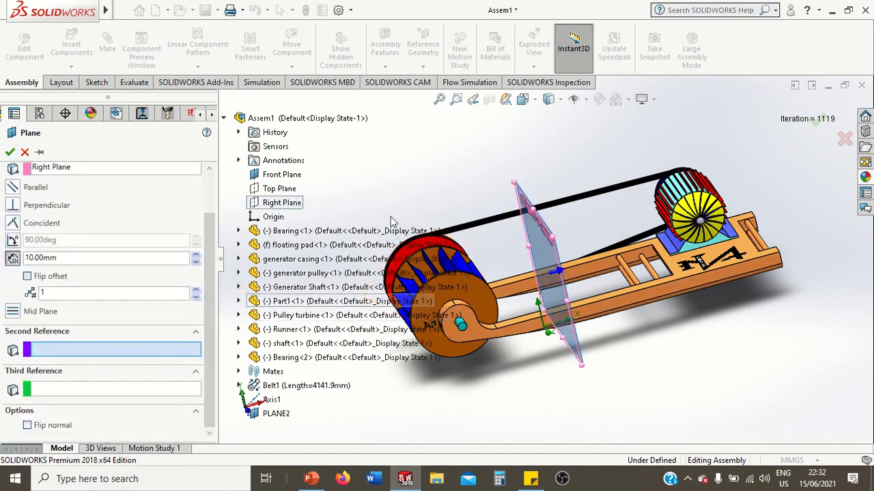
{"action": "middle_click_drag", "start_coordinate": [390, 217], "coordinate": [440, 275]}
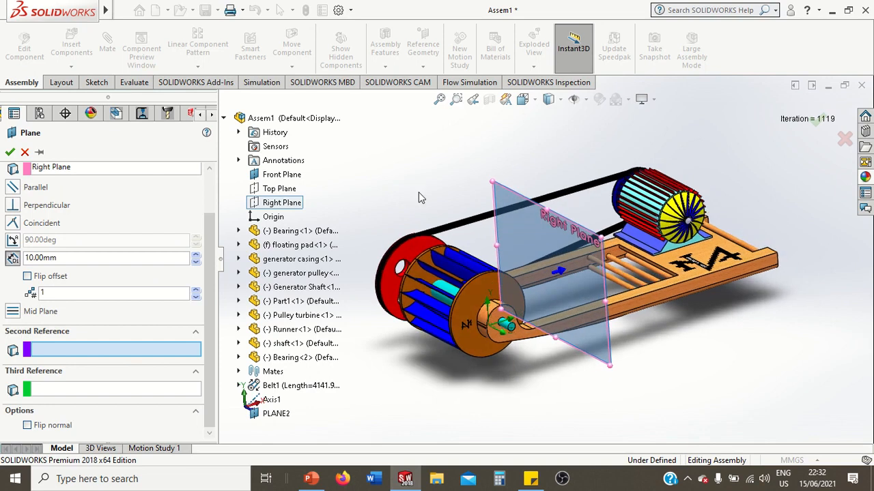
{"action": "scroll", "coordinate": [440, 275], "scroll_direction": "down", "scroll_amount": 5}
{"action": "scroll", "coordinate": [442, 278], "scroll_direction": "down", "scroll_amount": 2}
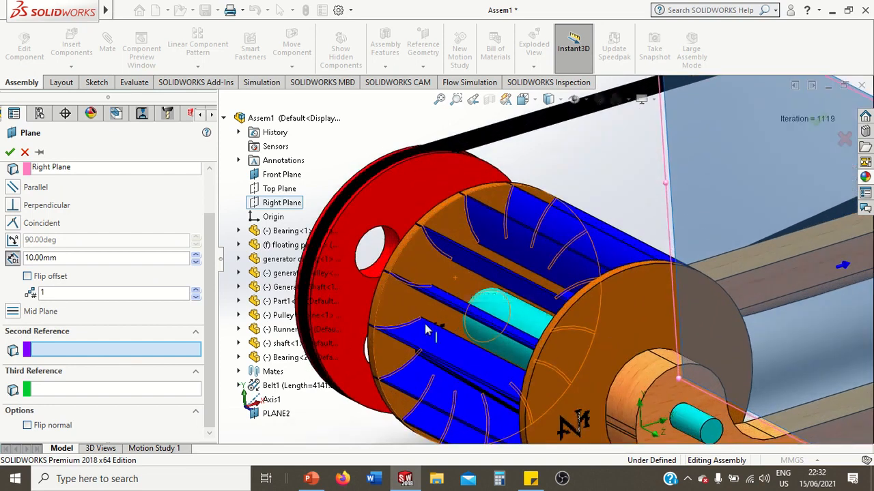
{"action": "scroll", "coordinate": [418, 351], "scroll_direction": "up", "scroll_amount": 1}
{"action": "scroll", "coordinate": [419, 350], "scroll_direction": "down", "scroll_amount": 1}
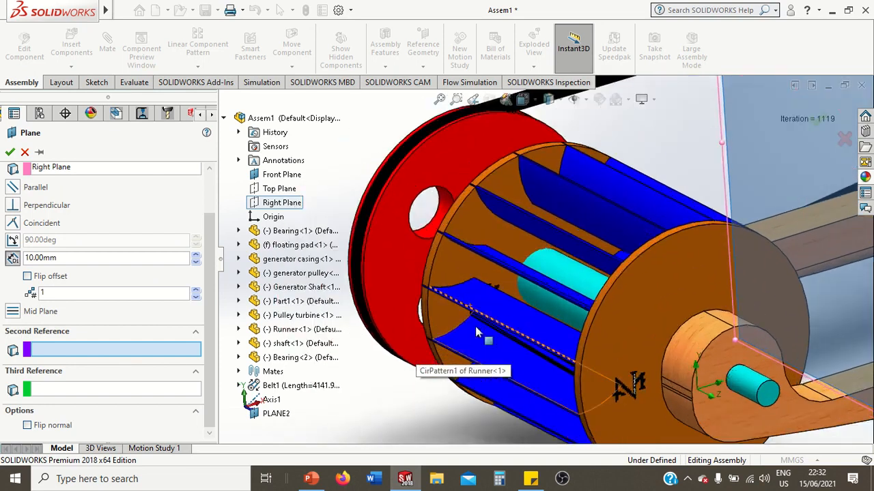
{"action": "scroll", "coordinate": [502, 356], "scroll_direction": "down", "scroll_amount": 1}
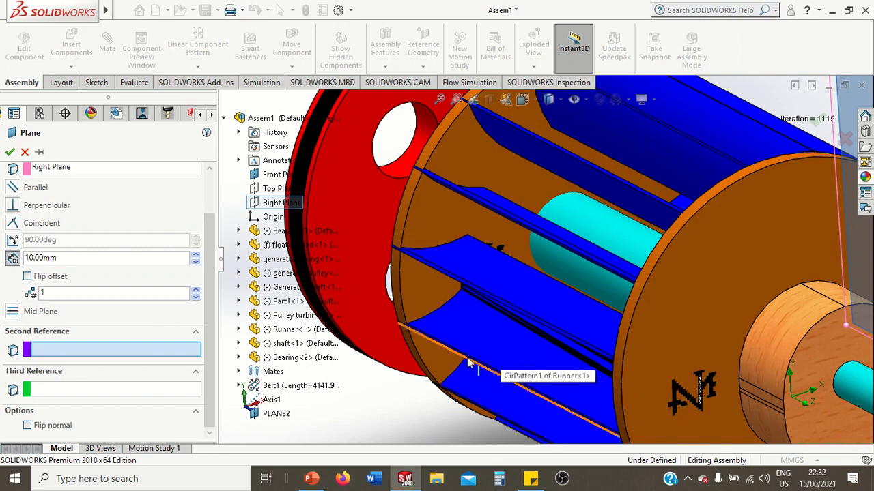
{"action": "scroll", "coordinate": [468, 366], "scroll_direction": "down", "scroll_amount": 1}
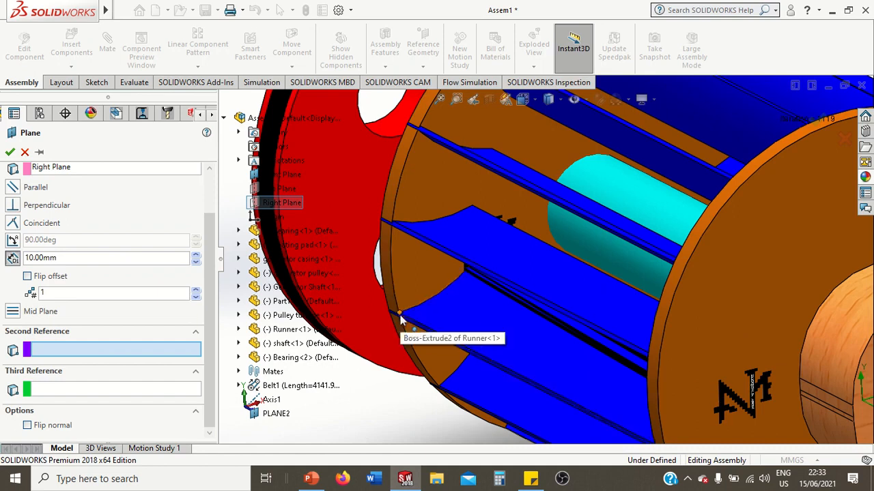
{"action": "left_click", "coordinate": [401, 320]}
{"action": "scroll", "coordinate": [401, 320], "scroll_direction": "up", "scroll_amount": 5}
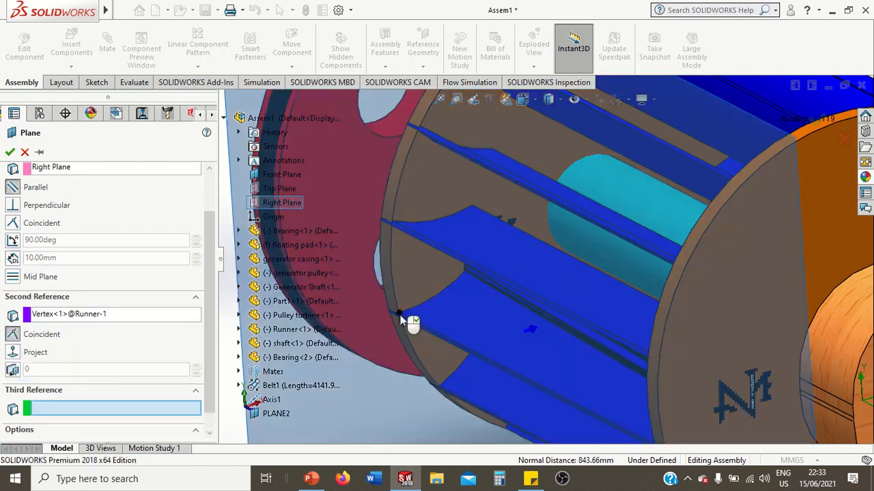
{"action": "scroll", "coordinate": [402, 318], "scroll_direction": "up", "scroll_amount": 4}
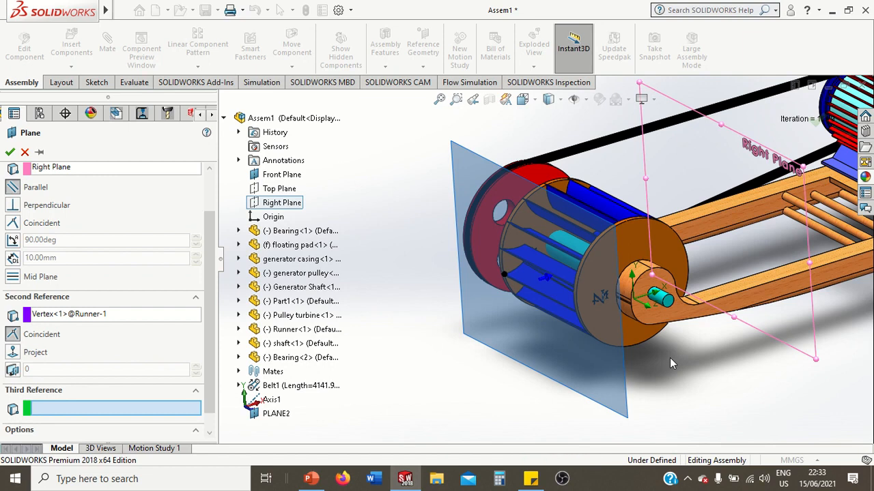
{"action": "mouse_move", "coordinate": [672, 359]}
{"action": "middle_mouse_down"}
{"action": "mouse_move", "coordinate": [633, 363]}
{"action": "mouse_move", "coordinate": [665, 361]}
{"action": "middle_mouse_up"}
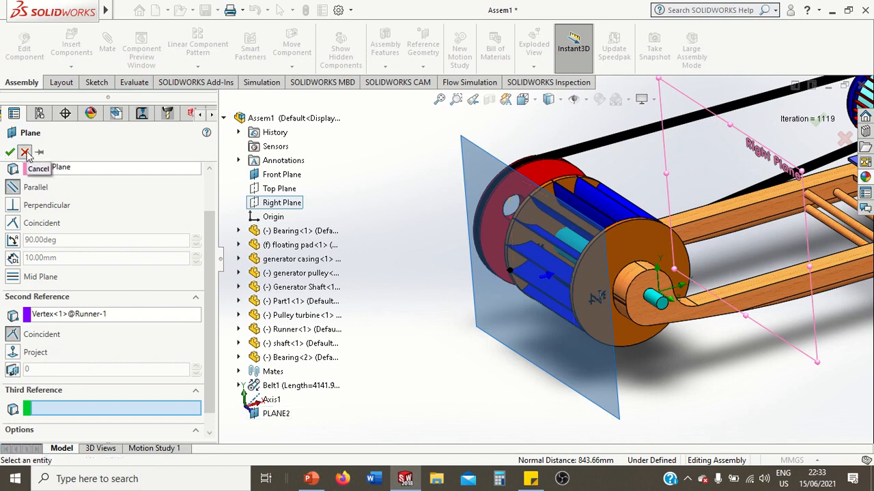
{"action": "left_click", "coordinate": [25, 152]}
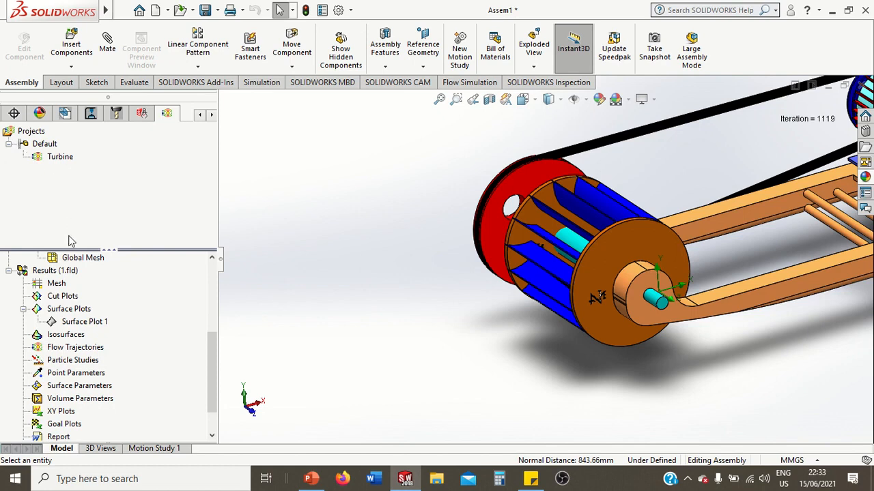
Insert flow trajectories in the results starting from PLANE2, with the number of points set to 500
{"action": "right_click", "coordinate": [60, 349]}
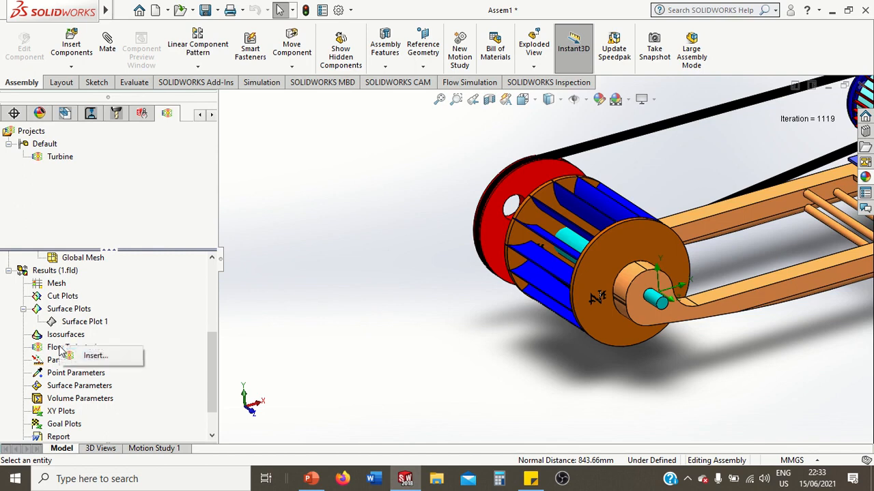
{"action": "left_click", "coordinate": [77, 353]}
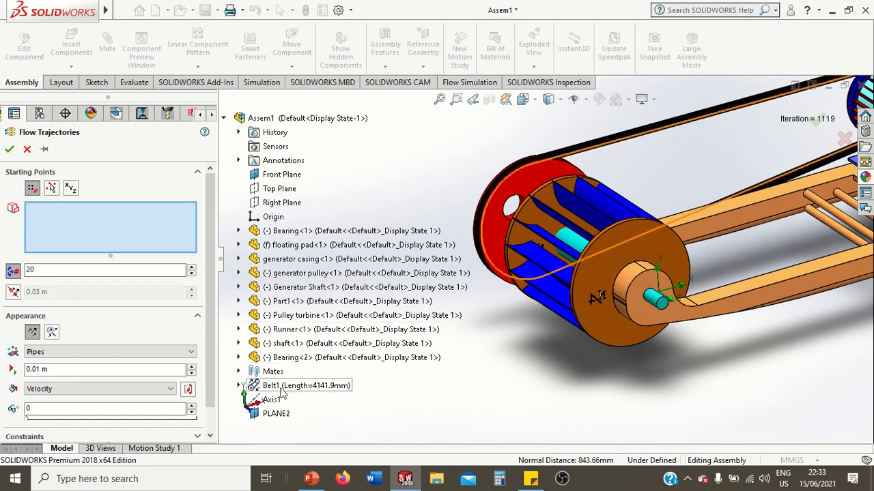
{"action": "left_click", "coordinate": [286, 414]}
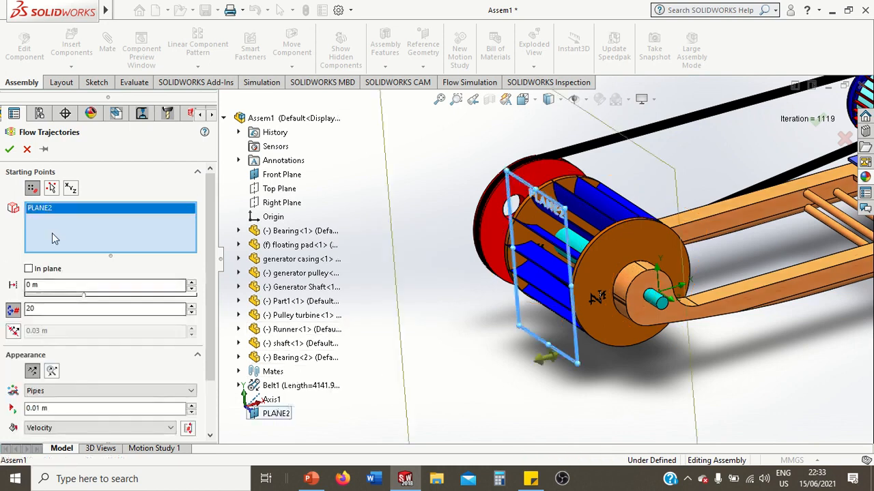
{"action": "left_click", "coordinate": [58, 309]}
{"action": "double_click", "coordinate": [37, 306]}
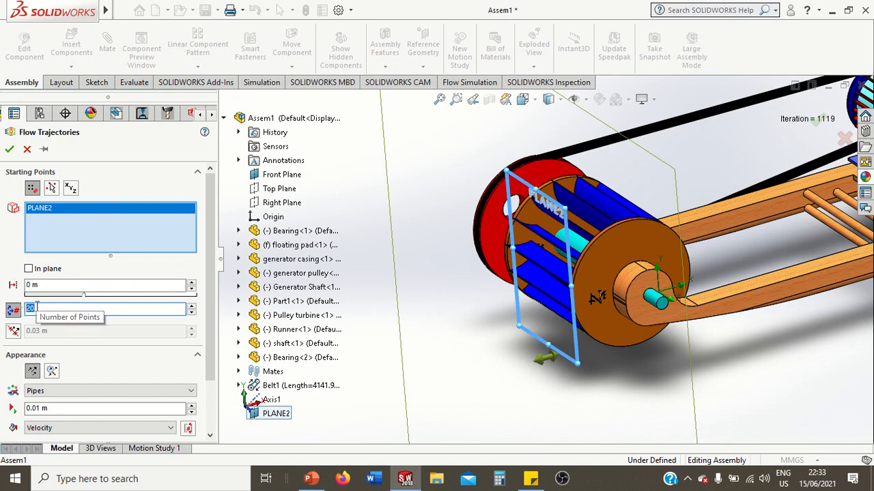
{"action": "type", "text": "500"}
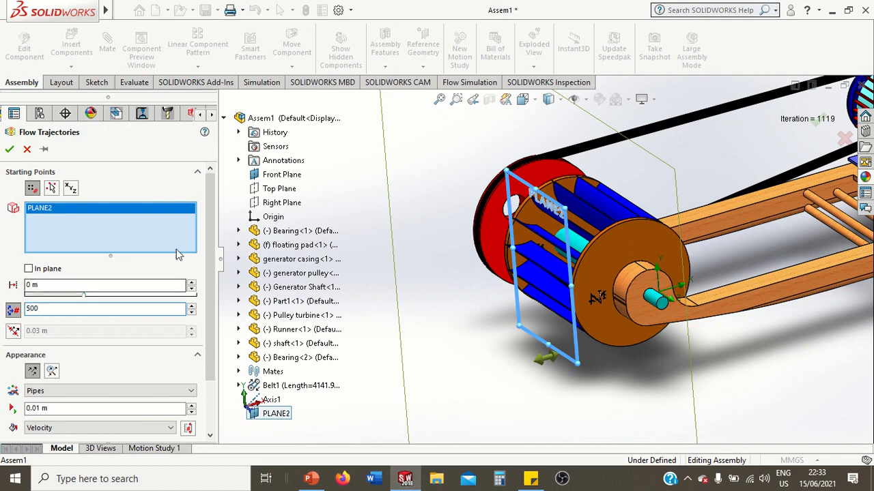
Draw the flow trajectories as Lines with a line width of 1 and create them
{"action": "left_click_drag", "start_coordinate": [208, 207], "coordinate": [210, 258]}
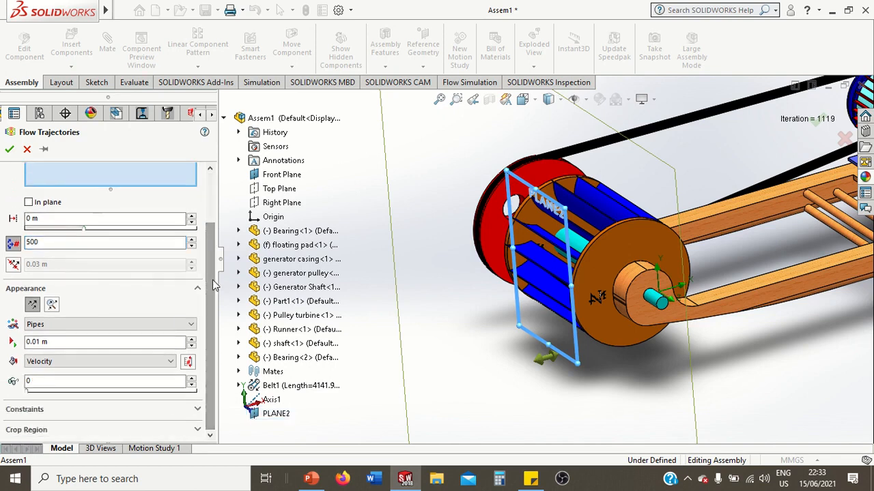
{"action": "left_click", "coordinate": [81, 329]}
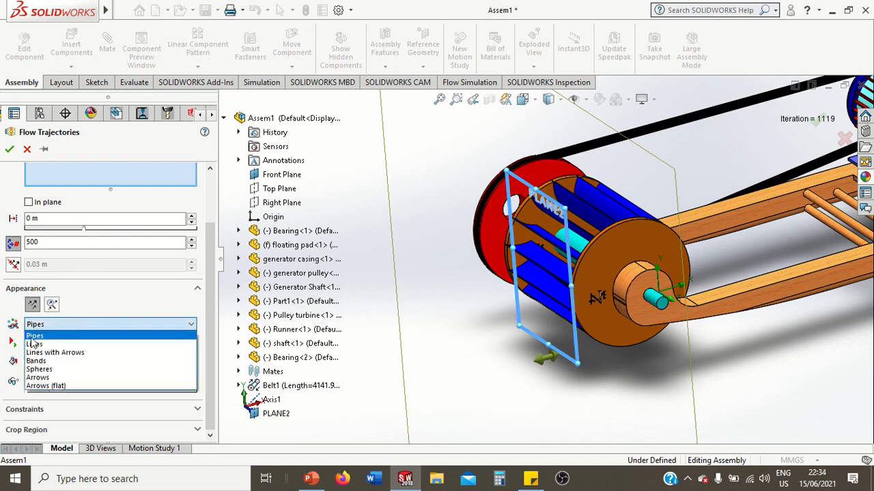
{"action": "left_click", "coordinate": [34, 344]}
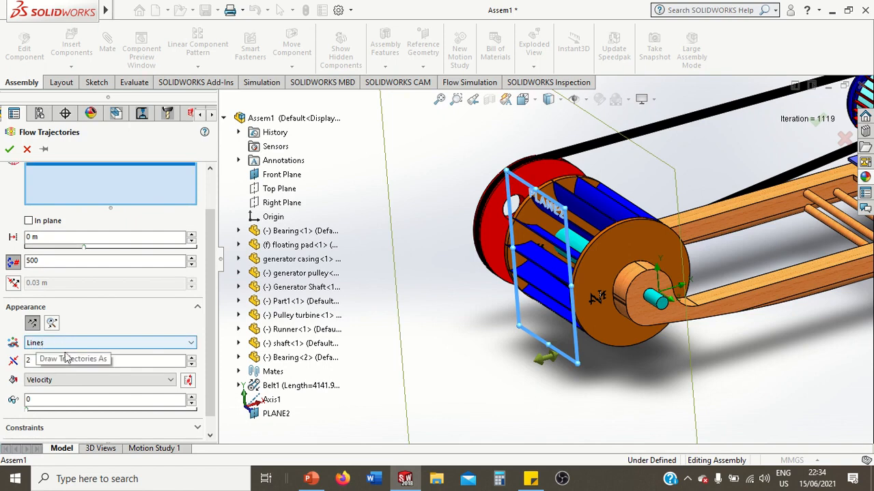
{"action": "left_click", "coordinate": [85, 361]}
{"action": "type", "text": "2"}
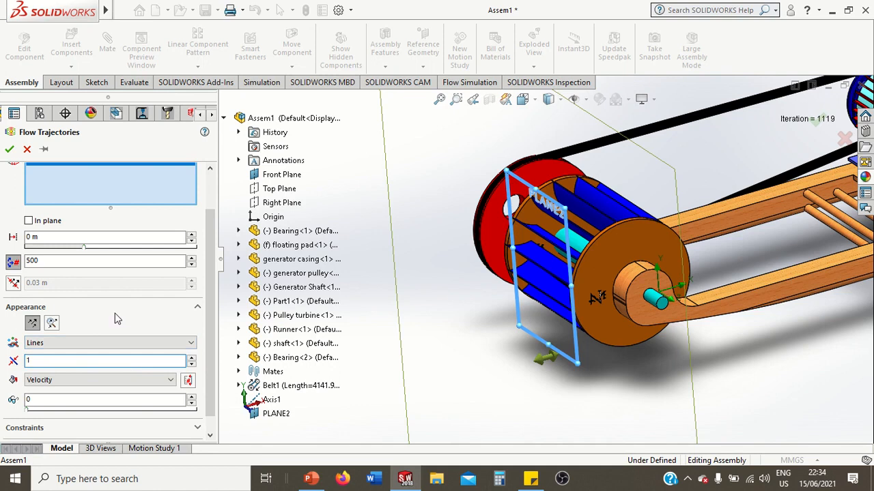
{"action": "left_click", "coordinate": [10, 152]}
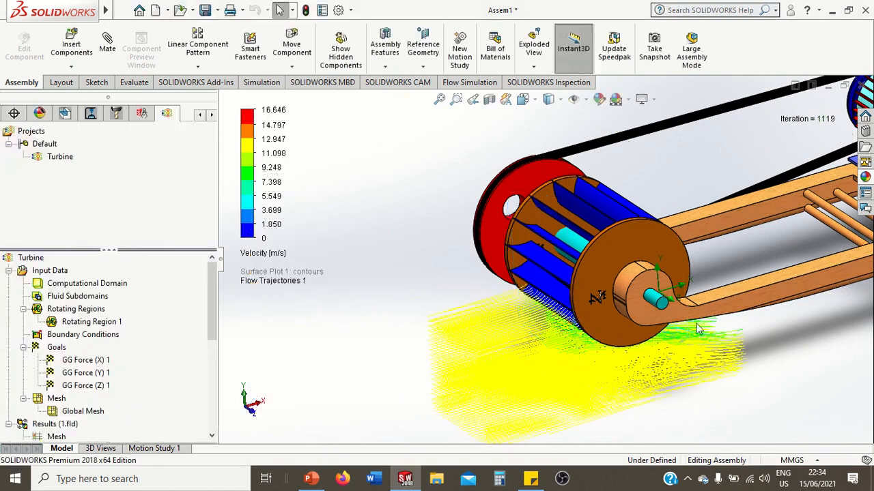
Examine the velocity flow trajectories around the runner from several angles and distances
{"action": "middle_click_drag", "start_coordinate": [699, 329], "coordinate": [728, 344]}
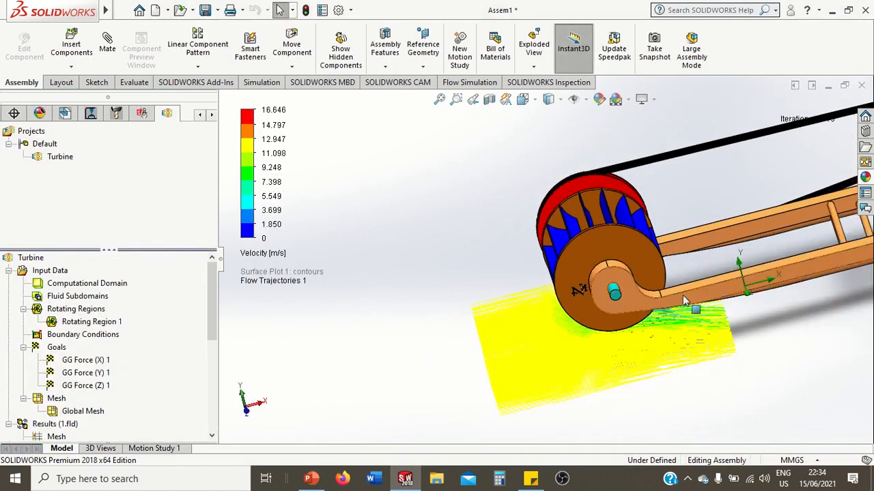
{"action": "scroll", "coordinate": [682, 296], "scroll_direction": "up", "scroll_amount": 1}
{"action": "scroll", "coordinate": [683, 295], "scroll_direction": "down", "scroll_amount": 2}
{"action": "middle_click_drag", "start_coordinate": [641, 261], "coordinate": [624, 300]}
{"action": "scroll", "coordinate": [624, 301], "scroll_direction": "down", "scroll_amount": 2}
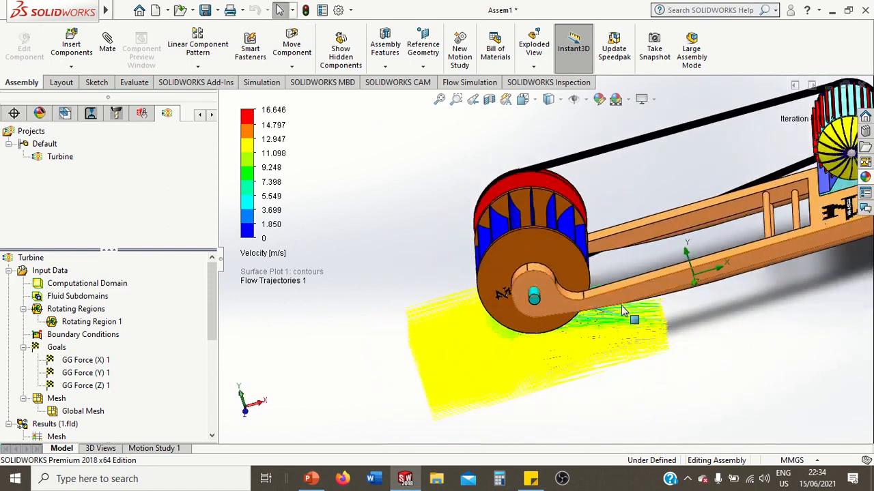
{"action": "middle_click_drag", "start_coordinate": [615, 250], "coordinate": [622, 238]}
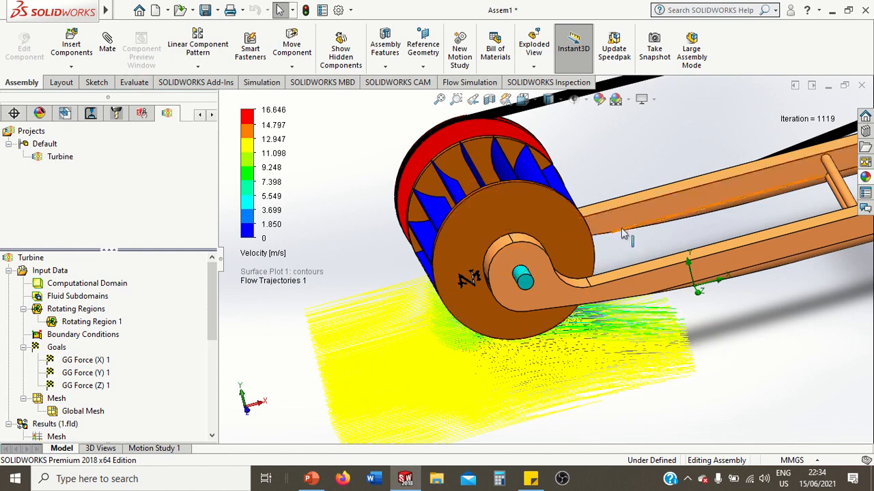
{"action": "middle_click_drag", "start_coordinate": [525, 216], "coordinate": [570, 219]}
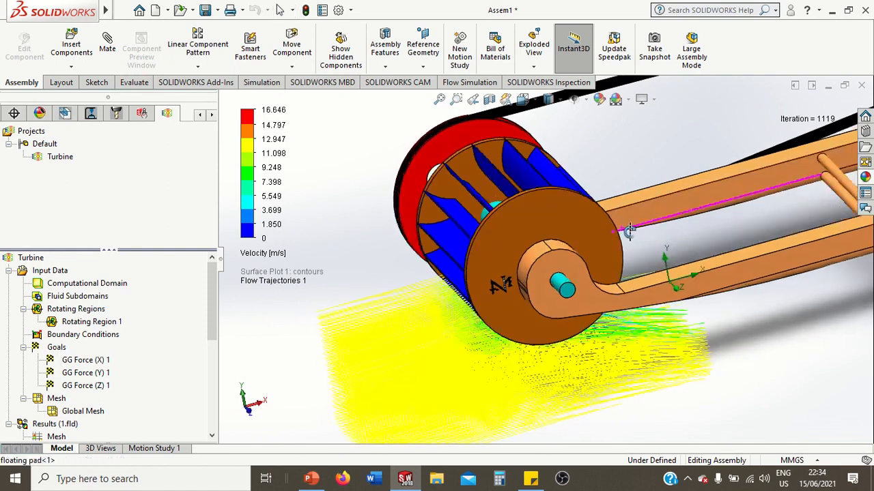
Make the runner and the floating pad transparent so the trajectories inside the wheel can be seen
{"action": "left_click", "coordinate": [528, 220]}
{"action": "right_click", "coordinate": [528, 219]}
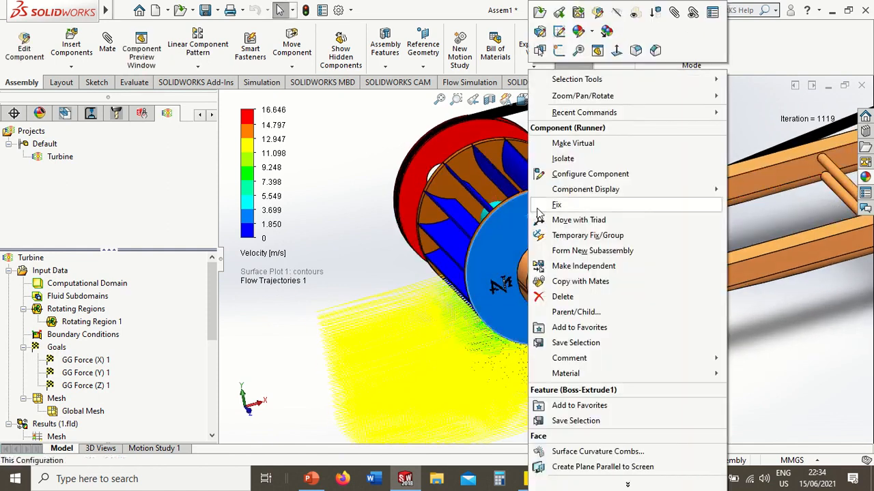
{"action": "left_click", "coordinate": [634, 13]}
{"action": "mouse_move", "coordinate": [697, 231]}
{"action": "middle_mouse_down"}
{"action": "mouse_move", "coordinate": [690, 199]}
{"action": "mouse_move", "coordinate": [701, 199]}
{"action": "mouse_move", "coordinate": [695, 217]}
{"action": "middle_mouse_up"}
{"action": "right_click", "coordinate": [695, 217]}
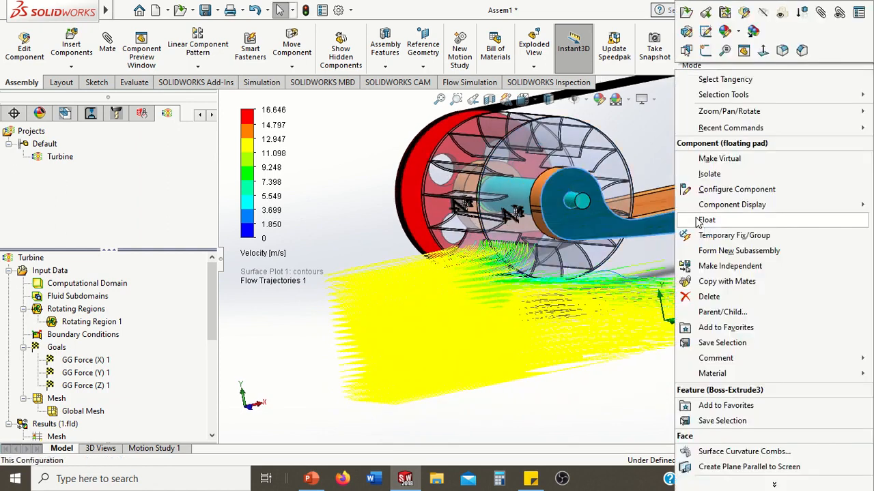
{"action": "left_click", "coordinate": [783, 14]}
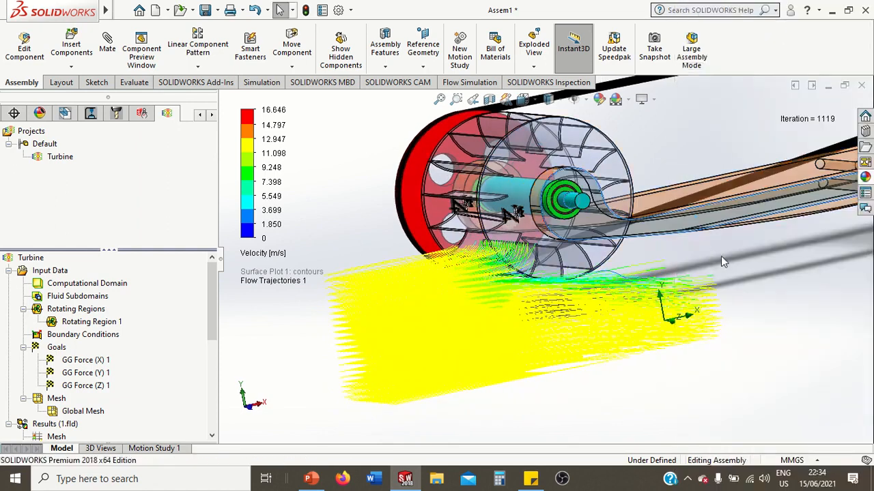
{"action": "left_click", "coordinate": [818, 290]}
Set the velocity legend's maximum to 12 m/s and its minimum to 2 m/s
{"action": "scroll", "coordinate": [561, 279], "scroll_direction": "up", "scroll_amount": 1}
{"action": "scroll", "coordinate": [551, 277], "scroll_direction": "down", "scroll_amount": 2}
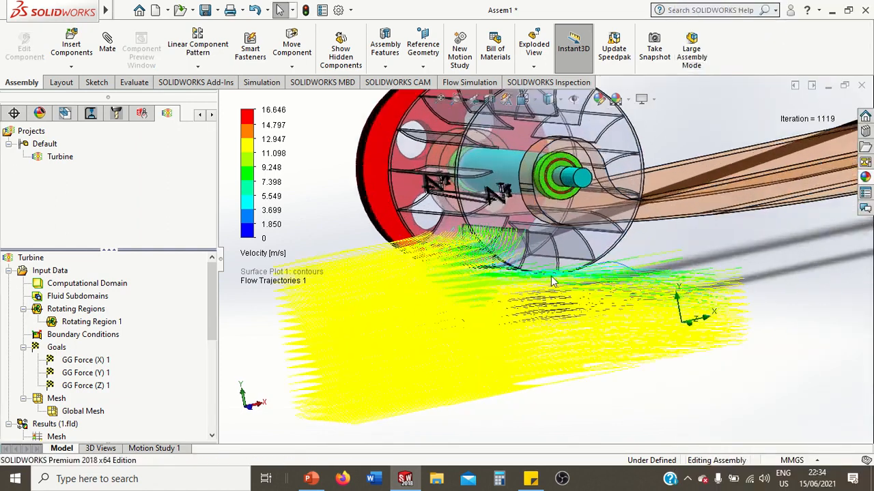
{"action": "scroll", "coordinate": [532, 273], "scroll_direction": "down", "scroll_amount": 2}
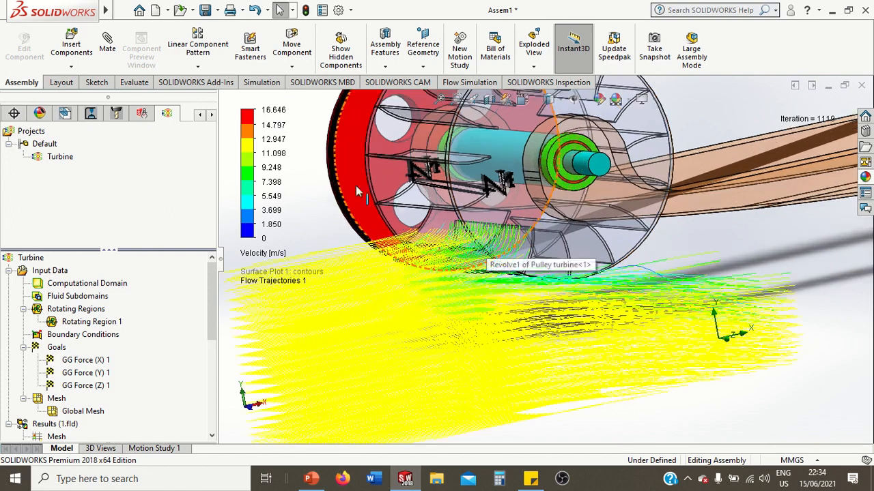
{"action": "double_click", "coordinate": [273, 110]}
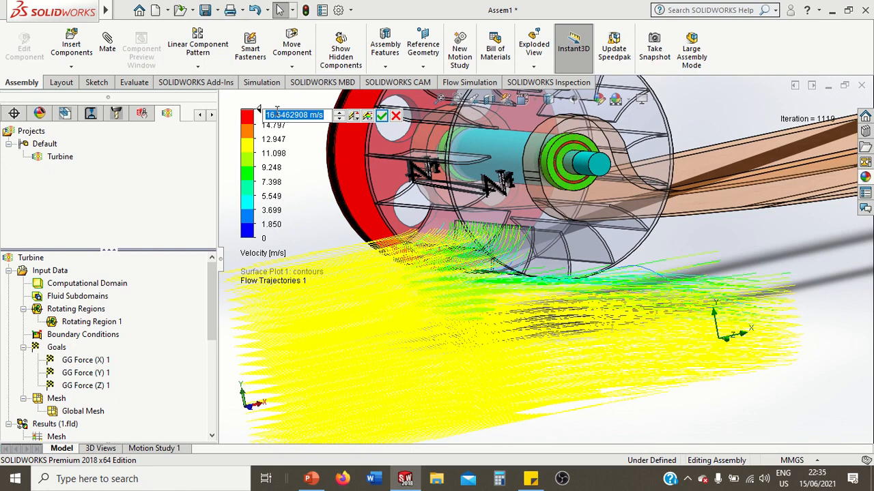
{"action": "type", "text": "12"}
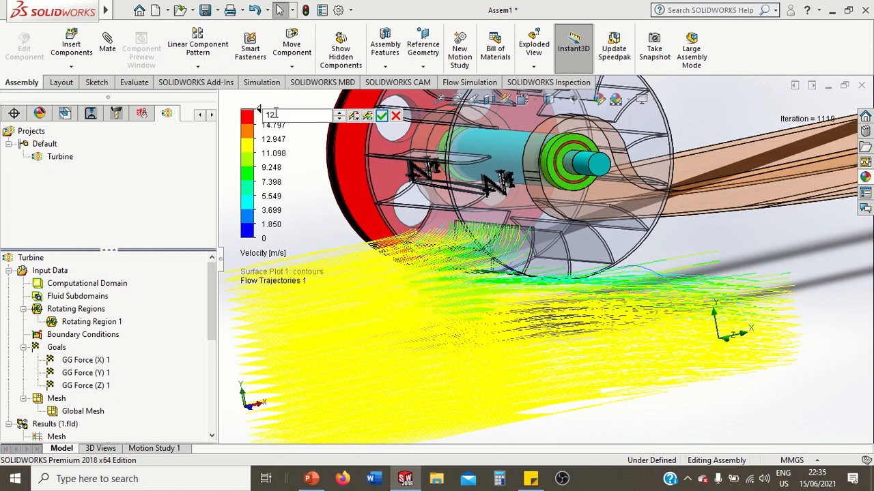
{"action": "left_click", "coordinate": [382, 116]}
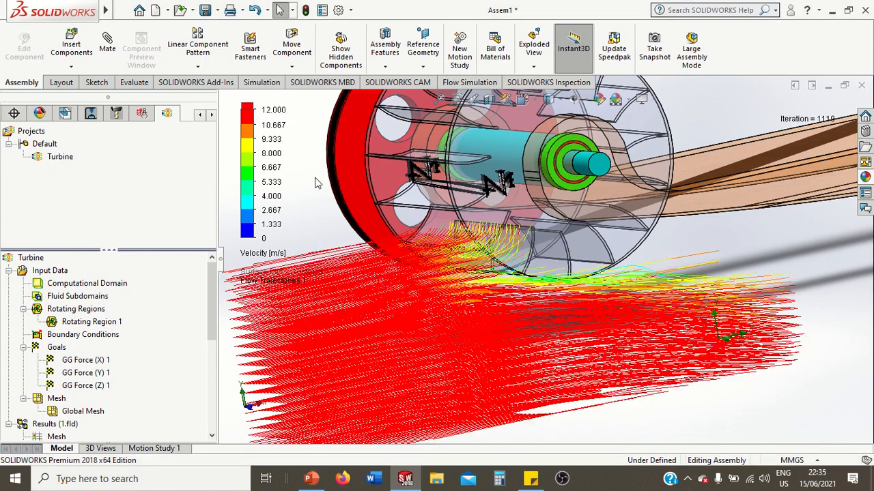
{"action": "left_click", "coordinate": [268, 239]}
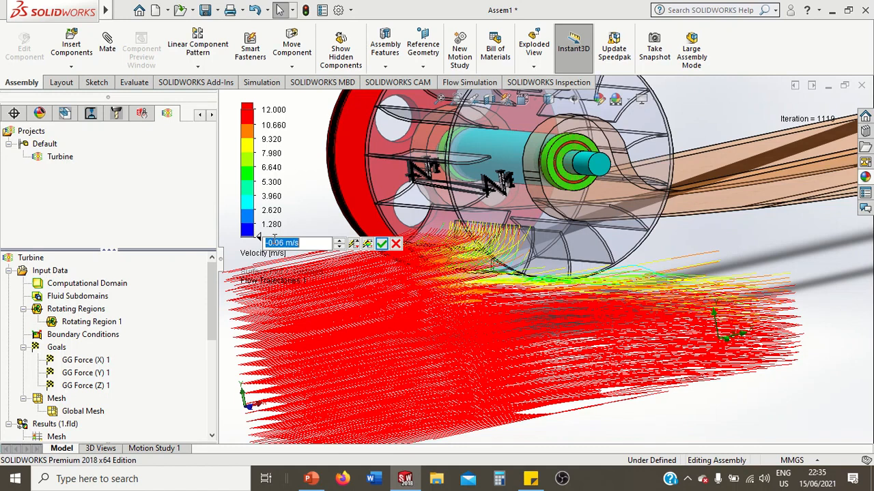
{"action": "type", "text": "2"}
{"action": "left_click", "coordinate": [382, 243]}
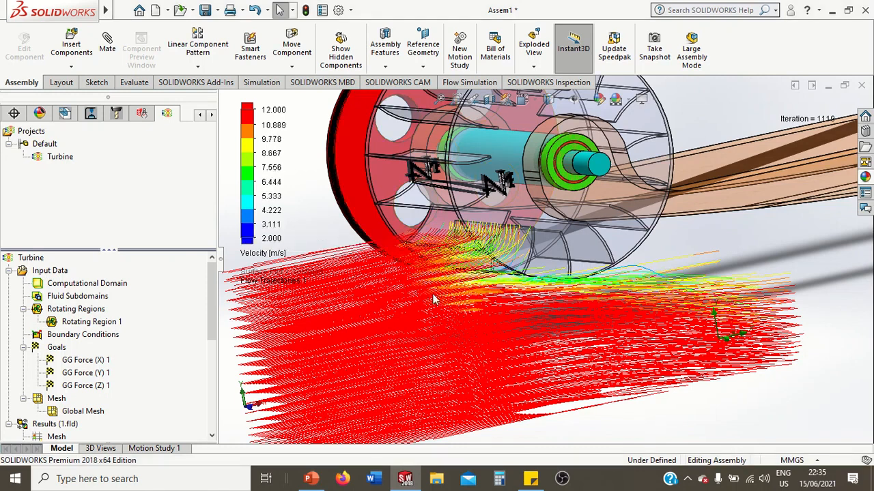
Inspect the flow through the runner blades, and switch the flow trajectories' legend parameter to Pressure
{"action": "middle_click_drag", "start_coordinate": [539, 311], "coordinate": [573, 320]}
{"action": "middle_click_drag", "start_coordinate": [563, 322], "coordinate": [539, 250]}
{"action": "scroll", "coordinate": [539, 251], "scroll_direction": "down", "scroll_amount": 4}
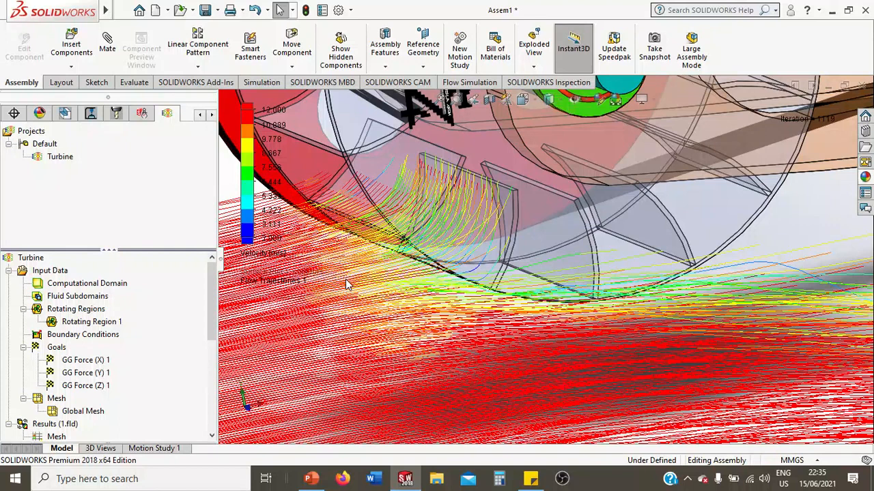
{"action": "scroll", "coordinate": [346, 285], "scroll_direction": "up", "scroll_amount": 5}
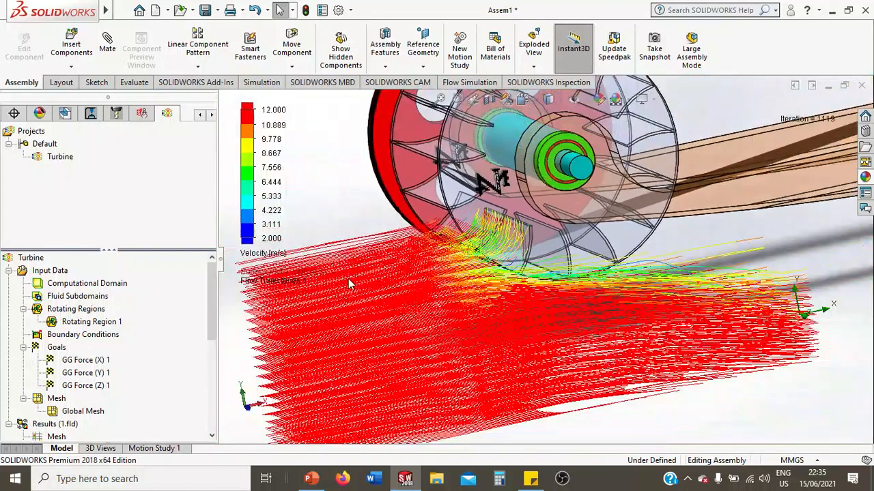
{"action": "scroll", "coordinate": [348, 284], "scroll_direction": "up", "scroll_amount": 1}
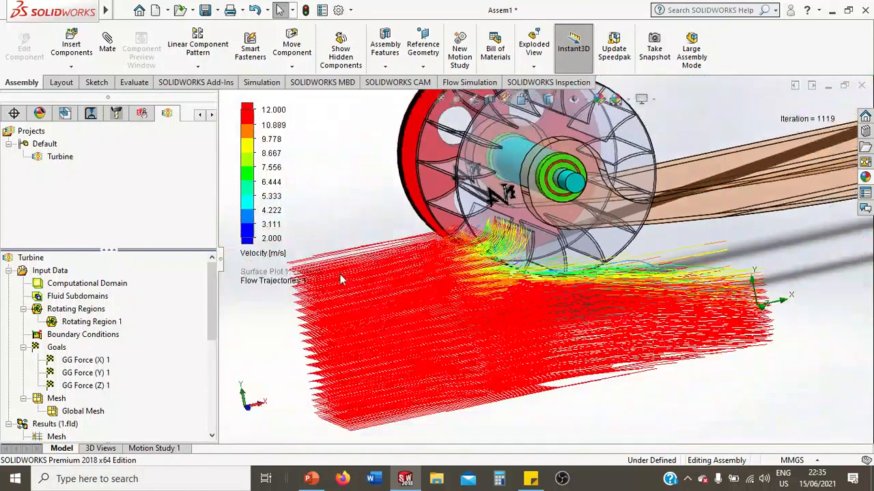
{"action": "left_click", "coordinate": [258, 254]}
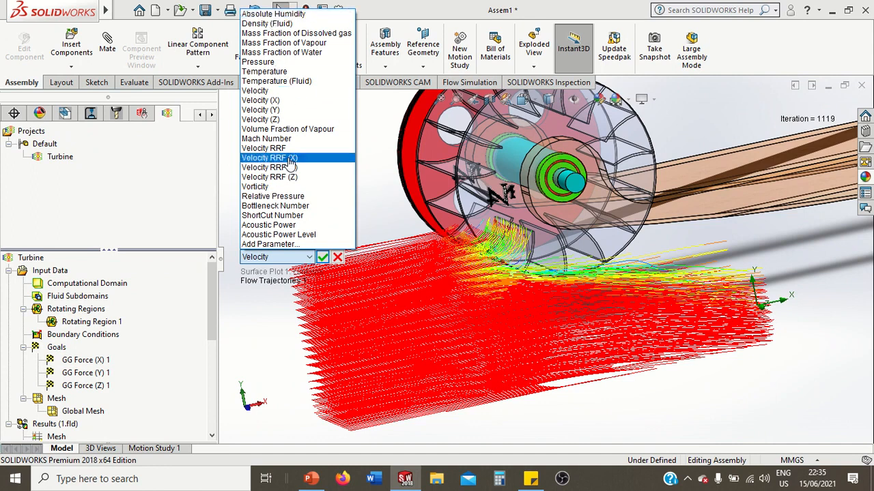
{"action": "left_click", "coordinate": [276, 62]}
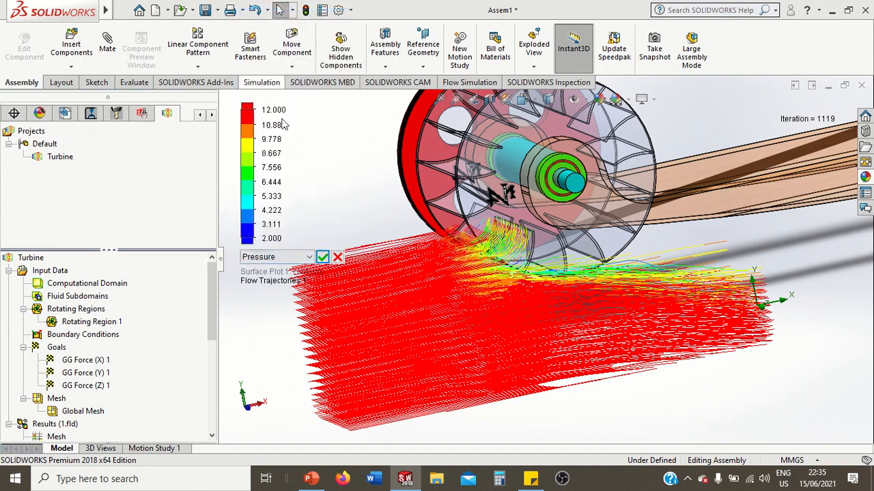
{"action": "left_click", "coordinate": [322, 257]}
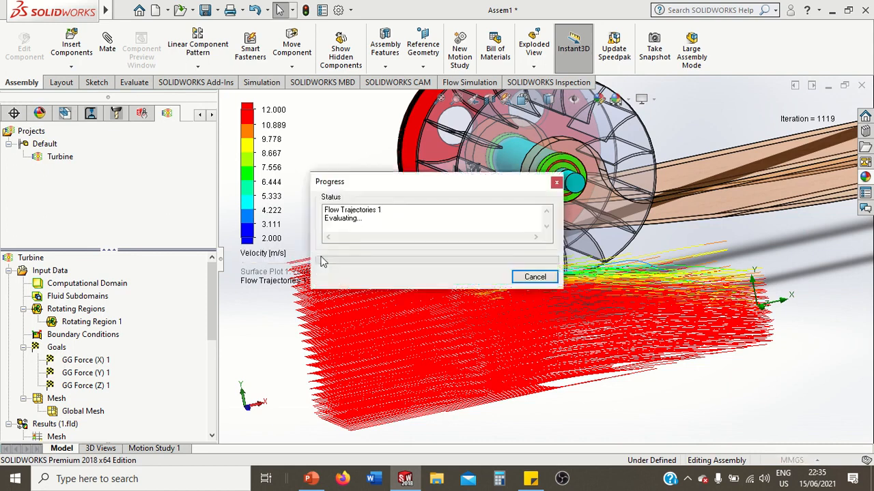
{"action": "middle_click_drag", "start_coordinate": [678, 413], "coordinate": [535, 249]}
{"action": "scroll", "coordinate": [534, 249], "scroll_direction": "down", "scroll_amount": 3}
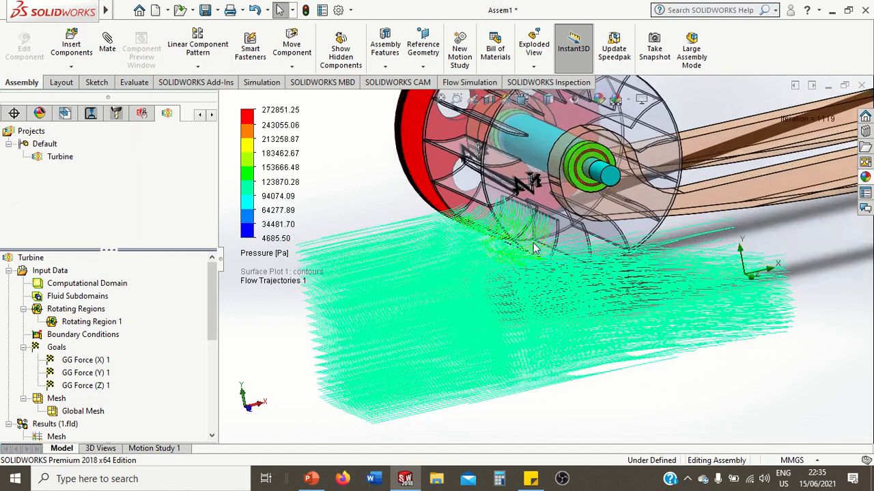
Switch the flow trajectories' legend parameter back to Velocity and review the flow around the runner
{"action": "left_click", "coordinate": [276, 253]}
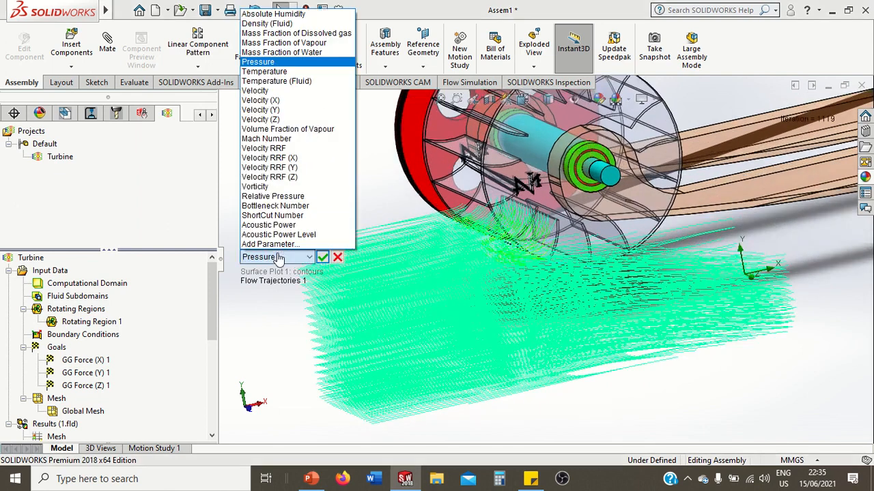
{"action": "left_click", "coordinate": [266, 91]}
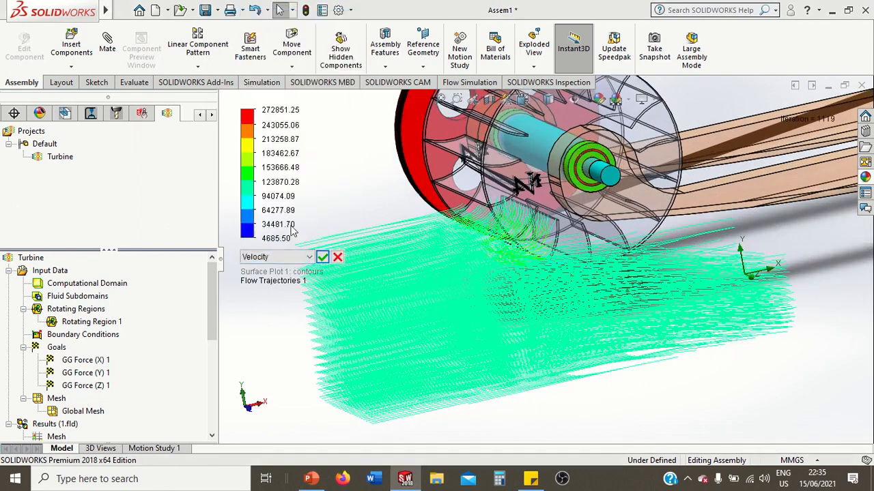
{"action": "left_click", "coordinate": [322, 257]}
{"action": "middle_click_drag", "start_coordinate": [496, 251], "coordinate": [501, 276]}
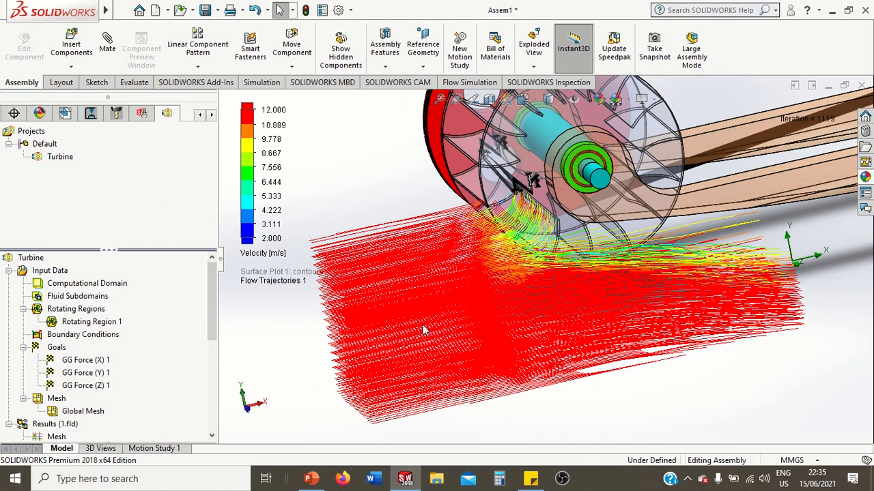
{"action": "scroll", "coordinate": [123, 351], "scroll_direction": "down", "scroll_amount": 5}
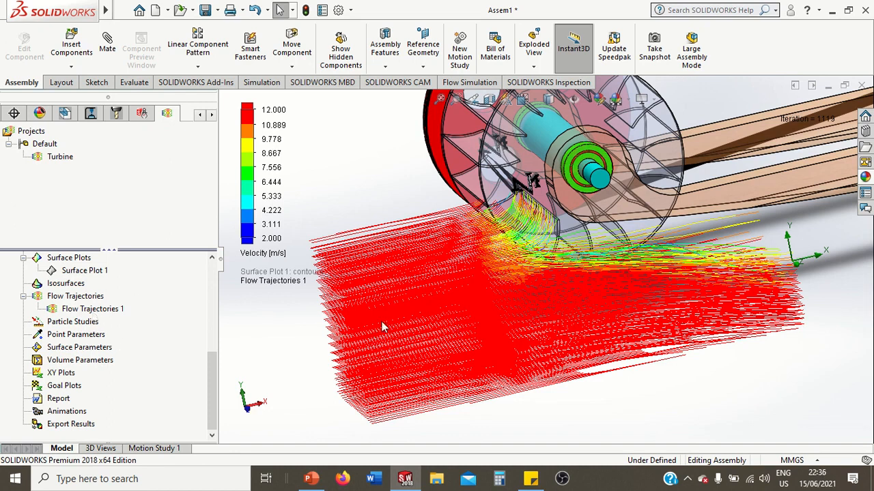
Play the flow trajectories animation and watch the water move past the runner blades at closer range
{"action": "right_click", "coordinate": [117, 310]}
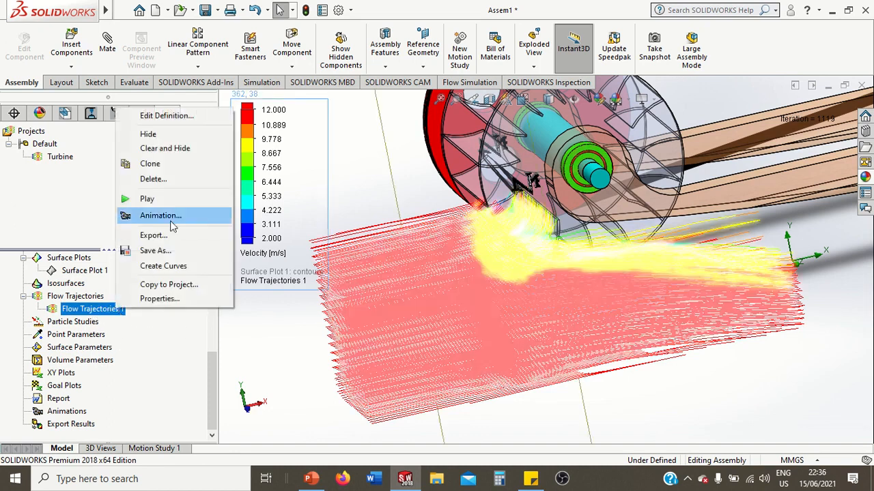
{"action": "left_click", "coordinate": [145, 199]}
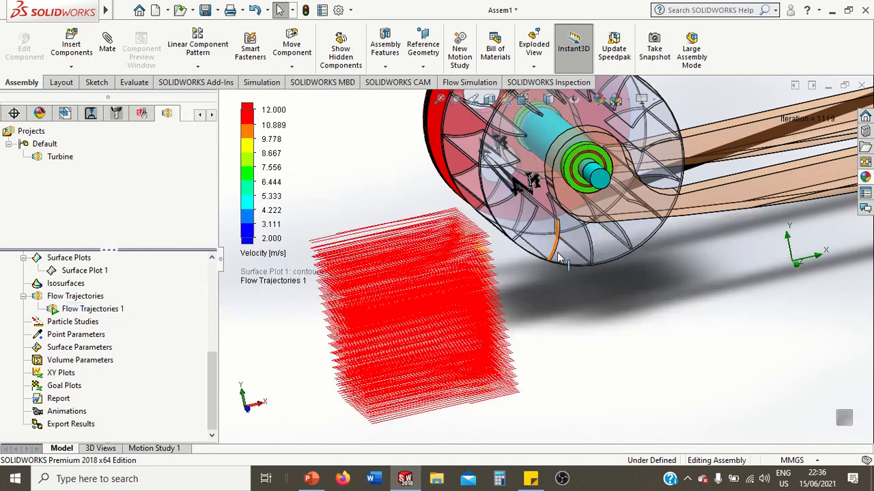
{"action": "scroll", "coordinate": [554, 263], "scroll_direction": "down", "scroll_amount": 3}
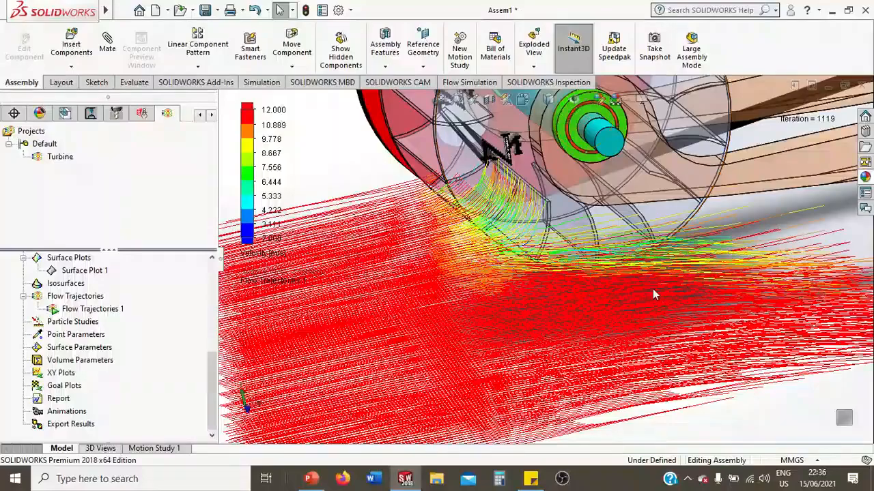
{"action": "mouse_move", "coordinate": [652, 292]}
{"action": "middle_mouse_down"}
{"action": "mouse_move", "coordinate": [644, 290]}
{"action": "mouse_move", "coordinate": [653, 301]}
{"action": "mouse_move", "coordinate": [638, 283]}
{"action": "middle_mouse_up"}
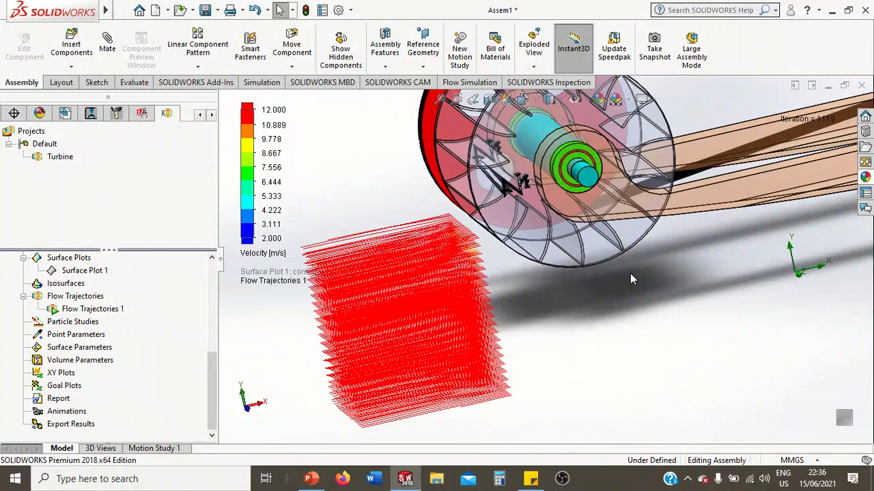
{"action": "scroll", "coordinate": [630, 278], "scroll_direction": "down", "scroll_amount": 2}
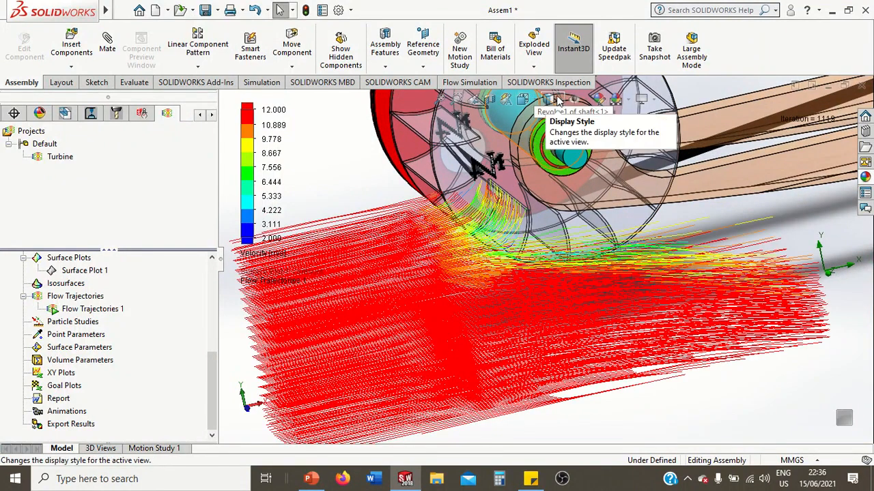
Try the Hidden Lines Removed and Hidden Lines Visible display styles on the assembly, and return it to Shaded With Edges
{"action": "left_click", "coordinate": [558, 101]}
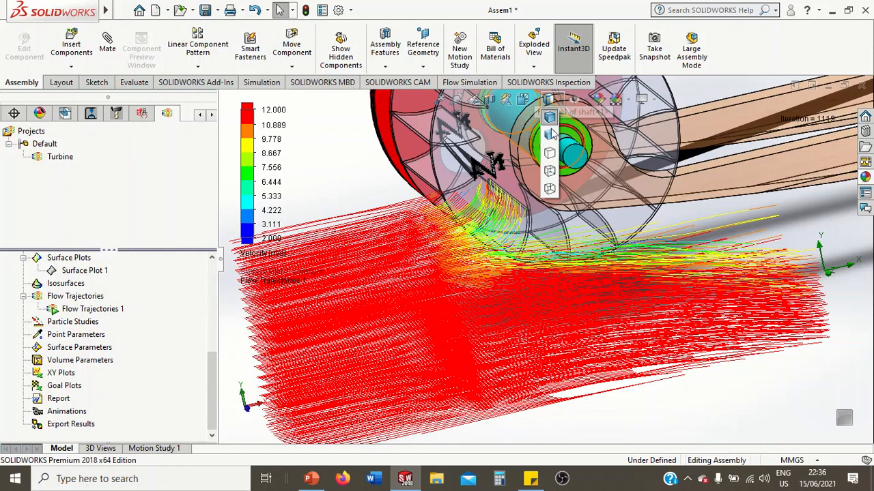
{"action": "left_click", "coordinate": [553, 155]}
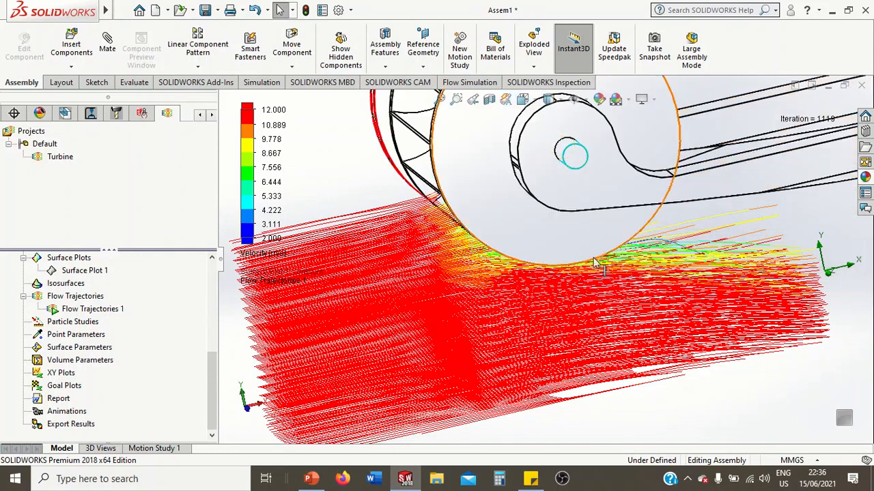
{"action": "left_click", "coordinate": [559, 100]}
{"action": "left_click", "coordinate": [559, 172]}
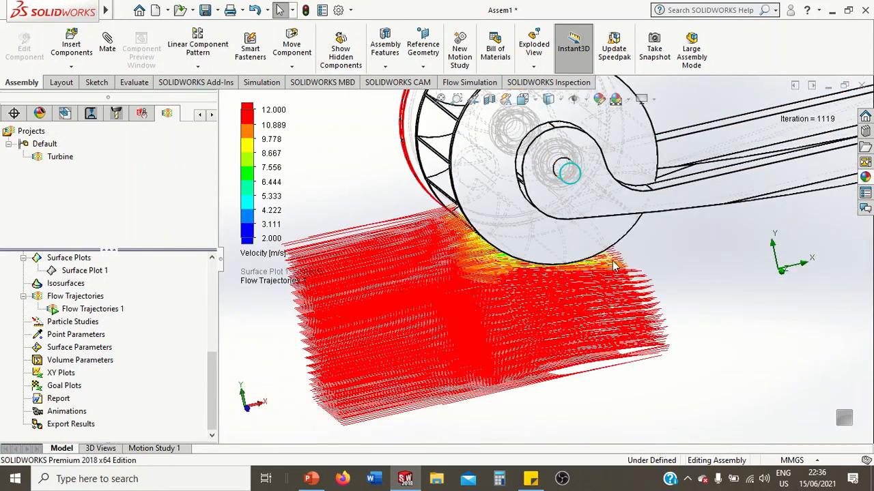
{"action": "left_click", "coordinate": [548, 100]}
{"action": "left_click", "coordinate": [556, 164]}
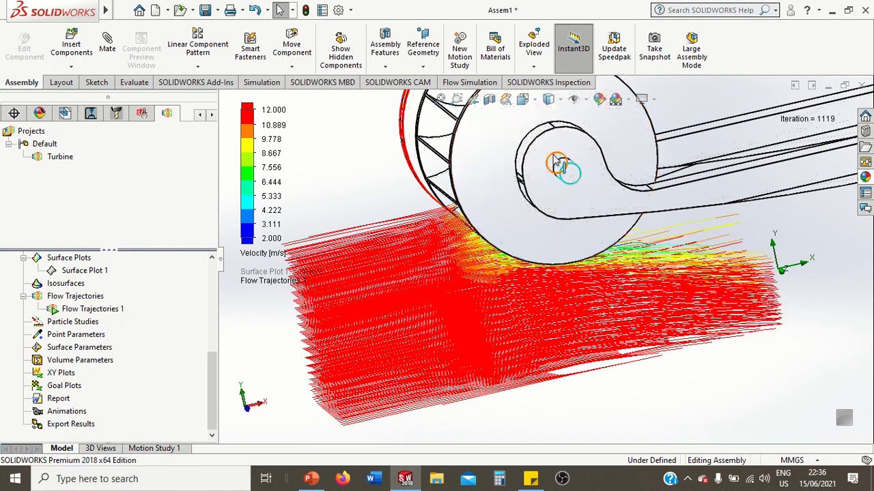
{"action": "right_click", "coordinate": [527, 225]}
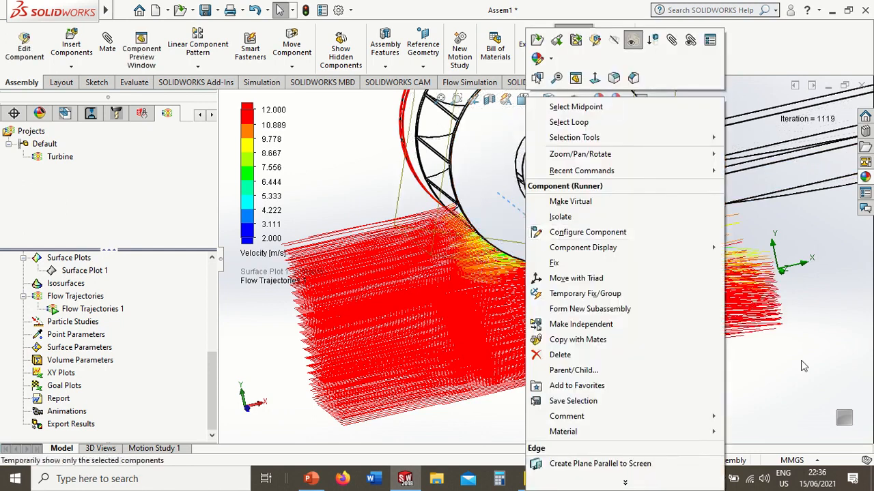
{"action": "left_click", "coordinate": [560, 216]}
{"action": "left_click", "coordinate": [548, 100]}
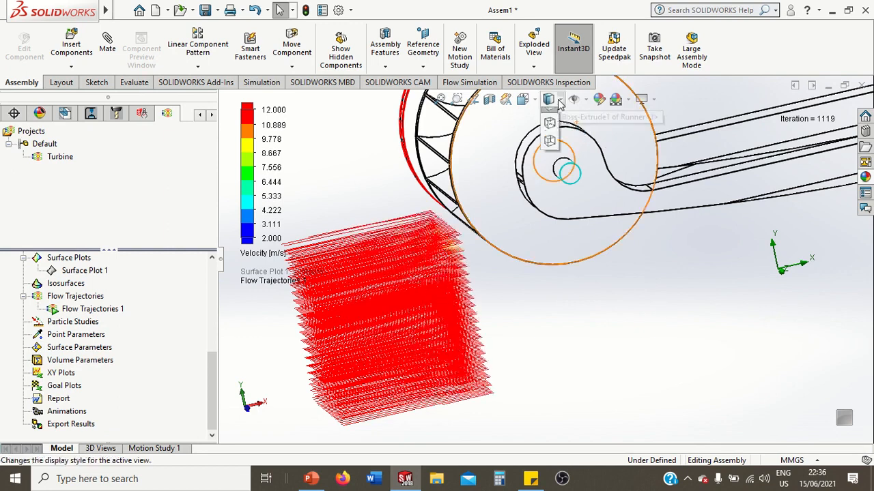
{"action": "left_click", "coordinate": [552, 139]}
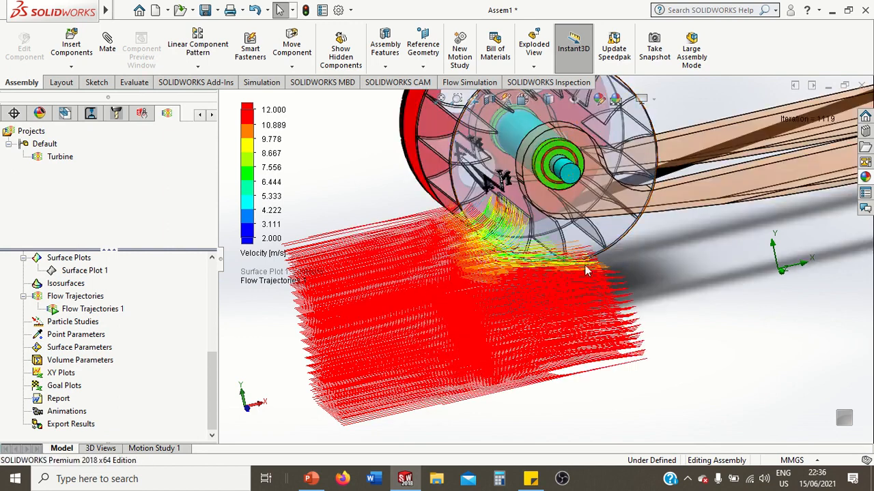
Watch the animated trajectories from an angle showing the runner's interior, and stop the animation
{"action": "middle_click_drag", "start_coordinate": [562, 307], "coordinate": [576, 305]}
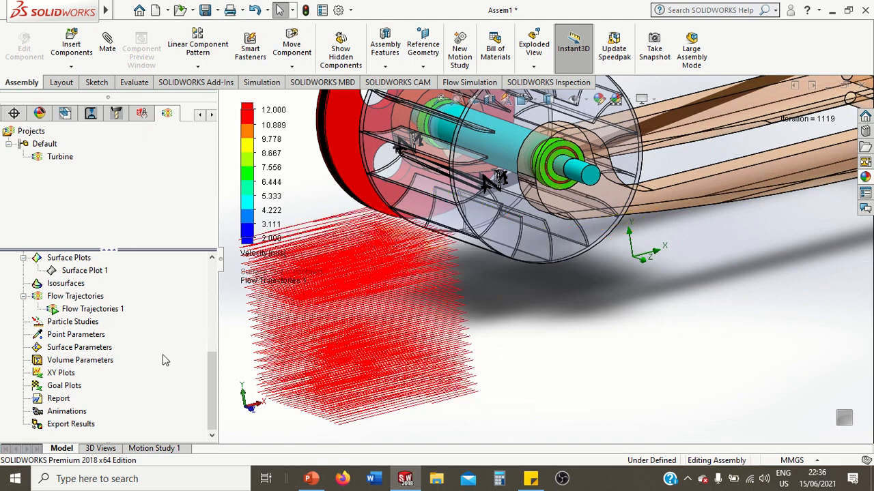
{"action": "right_click", "coordinate": [94, 309]}
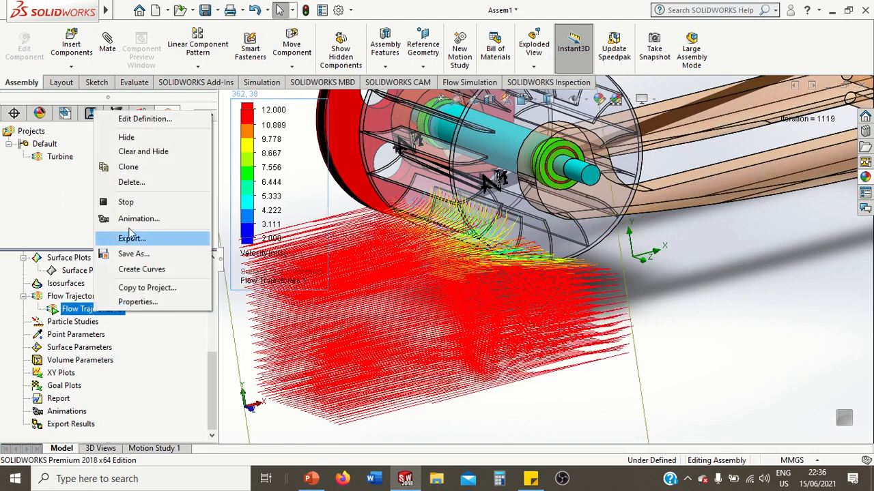
{"action": "left_click", "coordinate": [127, 202]}
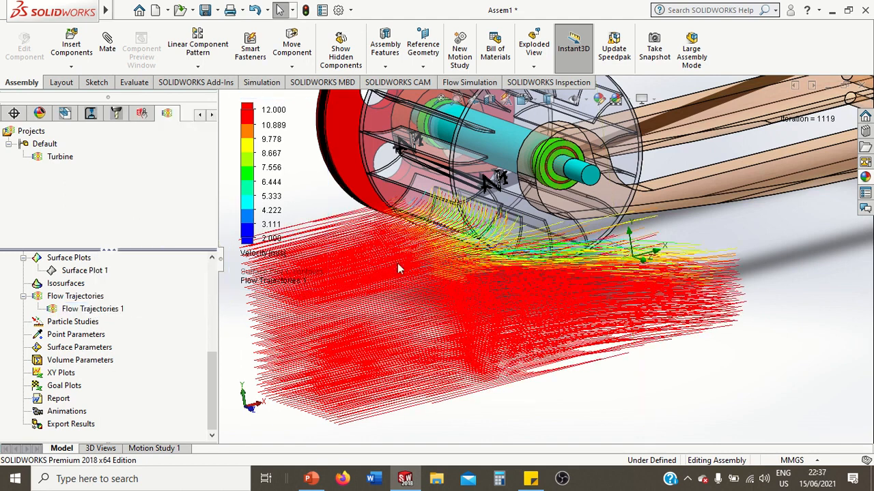
Examine the velocity trajectories around the runner and across the whole turbine assembly from several angles
{"action": "middle_click_drag", "start_coordinate": [554, 281], "coordinate": [543, 280]}
{"action": "scroll", "coordinate": [554, 279], "scroll_direction": "up", "scroll_amount": 3}
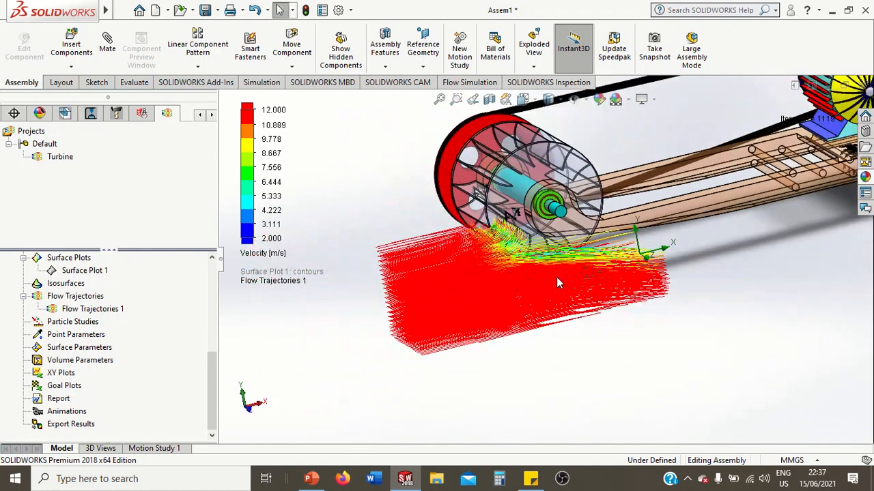
{"action": "scroll", "coordinate": [556, 277], "scroll_direction": "down", "scroll_amount": 2}
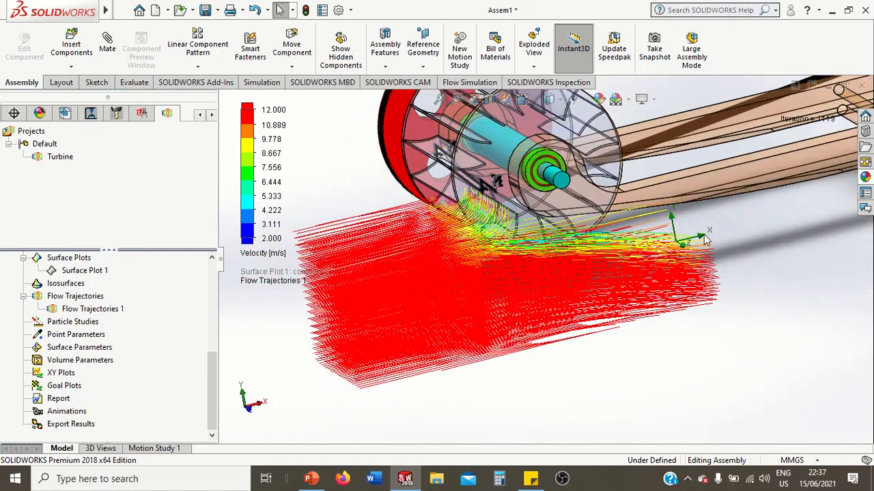
{"action": "middle_click_drag", "start_coordinate": [556, 251], "coordinate": [701, 235]}
{"action": "scroll", "coordinate": [769, 200], "scroll_direction": "up", "scroll_amount": 5}
{"action": "scroll", "coordinate": [788, 176], "scroll_direction": "down", "scroll_amount": 2}
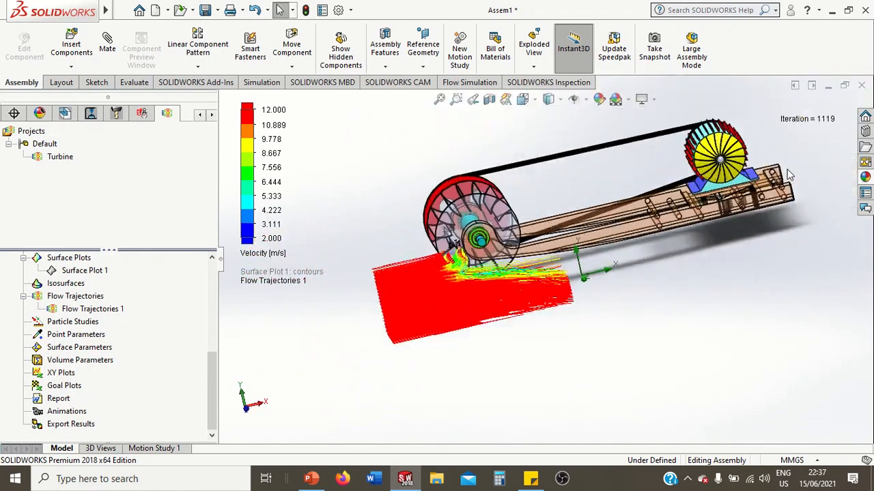
{"action": "middle_click_drag", "start_coordinate": [625, 200], "coordinate": [616, 258]}
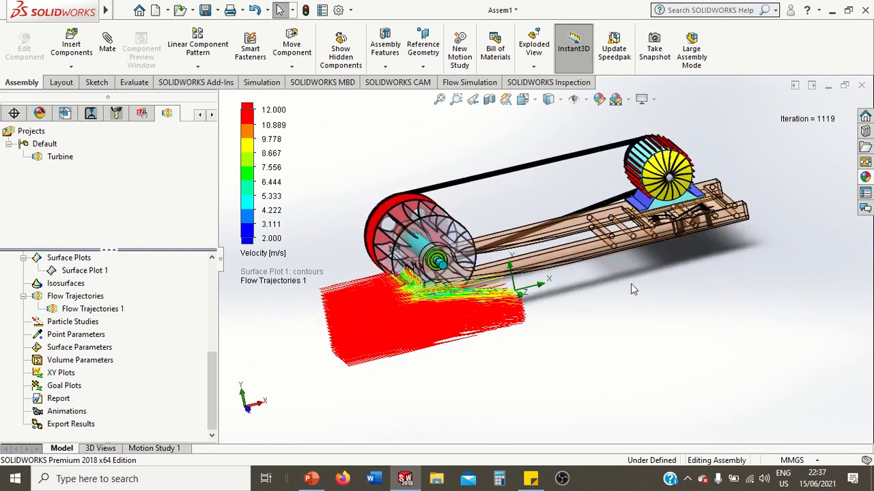
{"action": "middle_click_drag", "start_coordinate": [632, 289], "coordinate": [642, 283]}
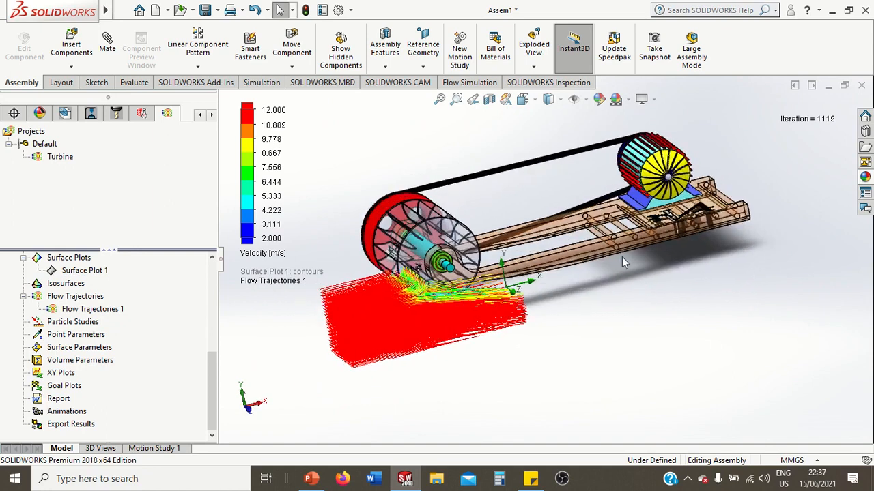